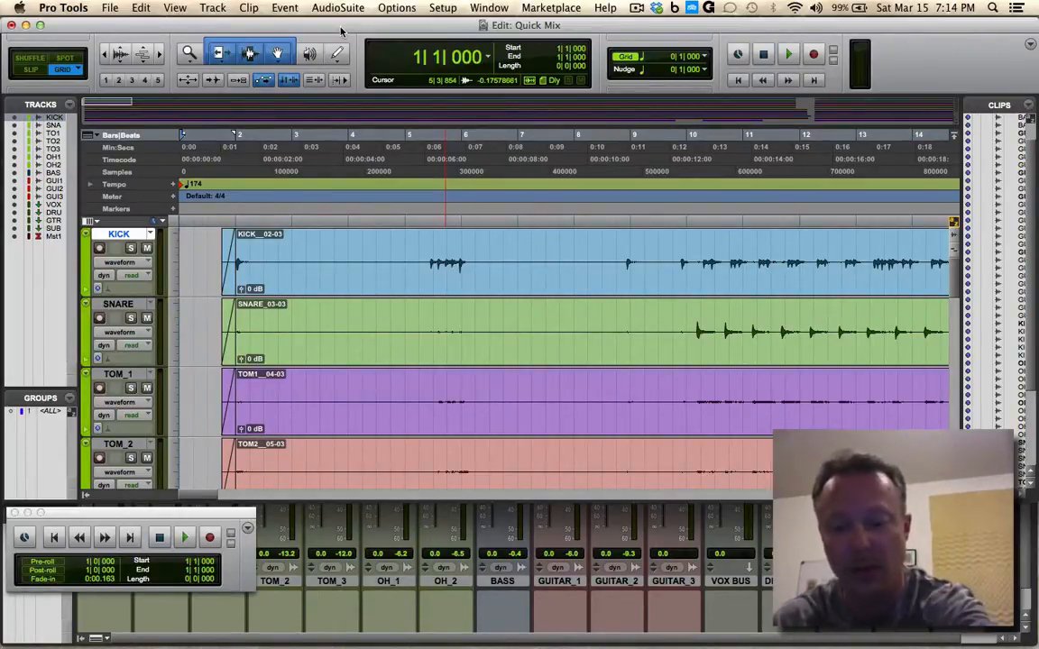
Play the session from the beginning to hear the raw tracks, stop, and return to the session start
key("space")
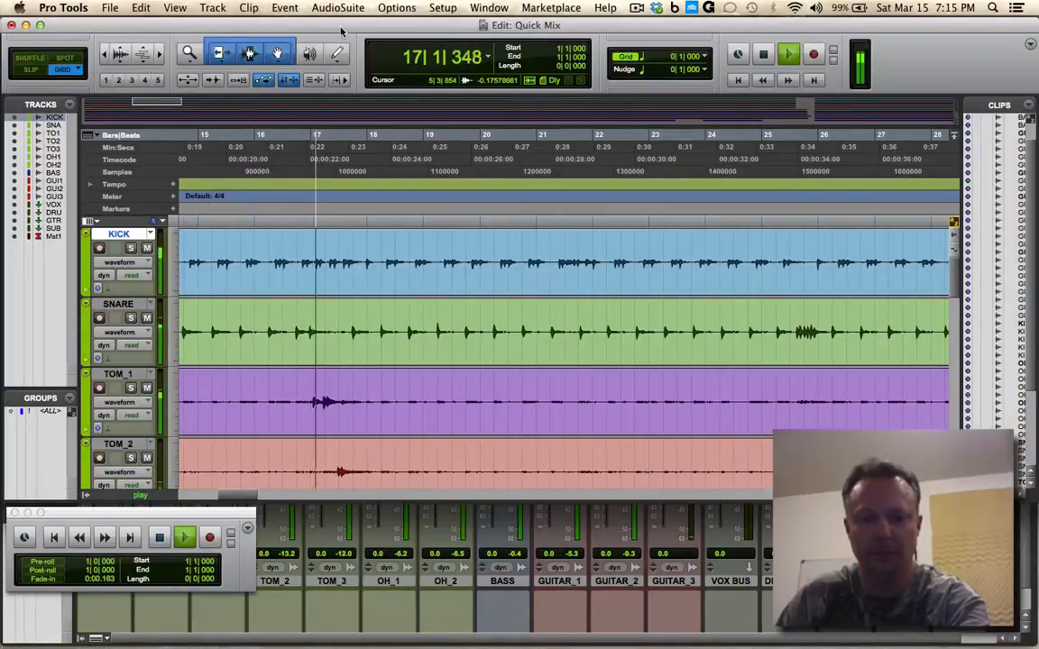
key("space")
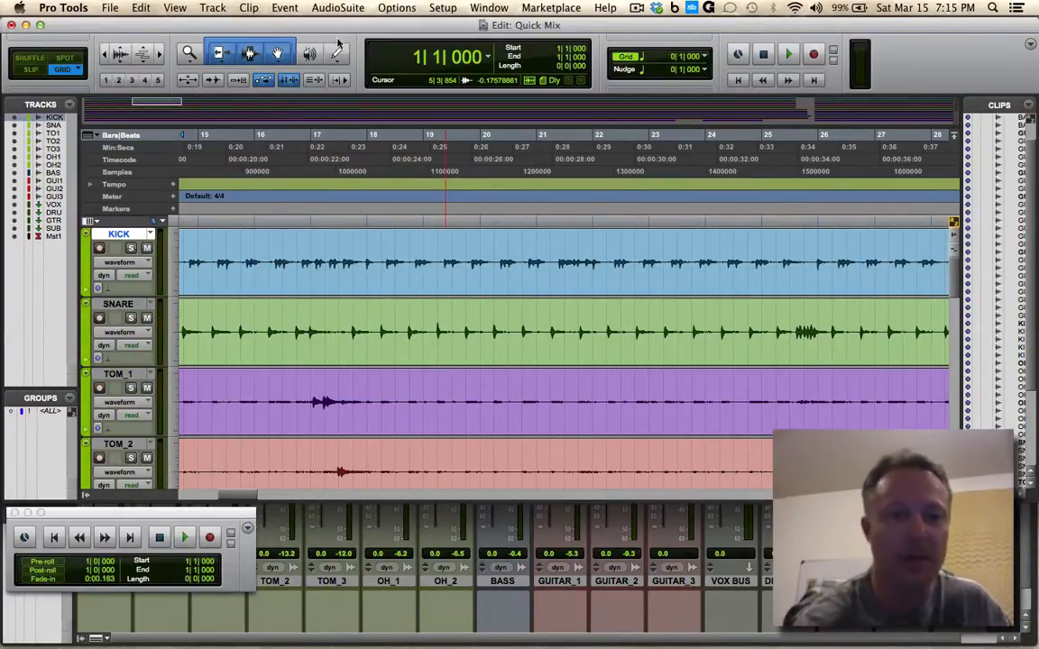
left_click(737, 81)
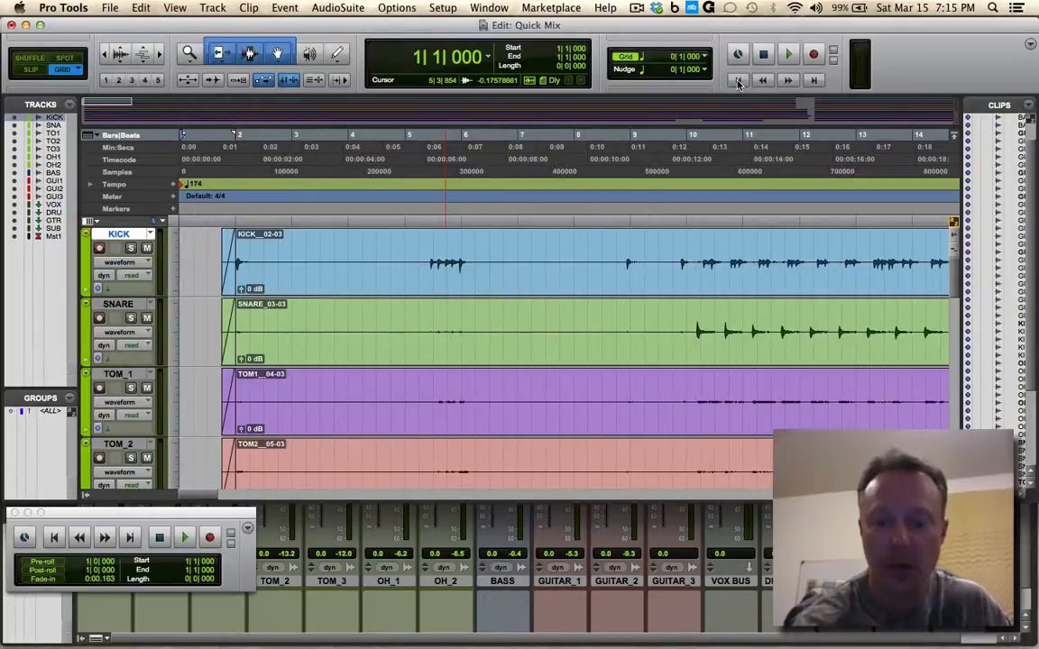
Close the floating transport over the mixer and insert the mono Trigger 2 plug-in on the KICK track's first insert slot
key("super+equal")
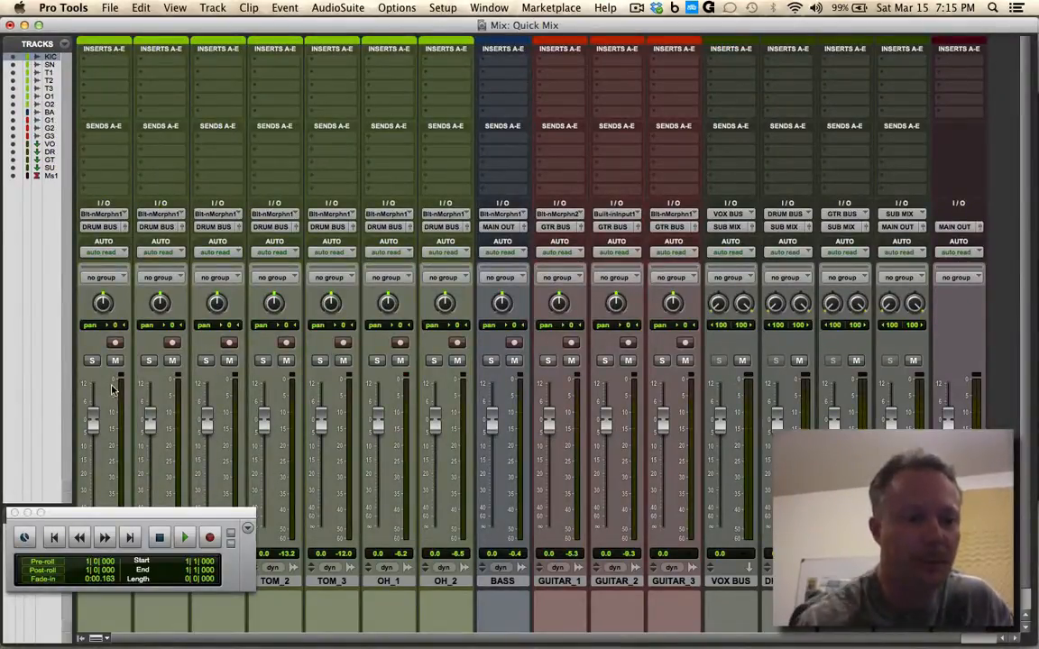
left_click(15, 514)
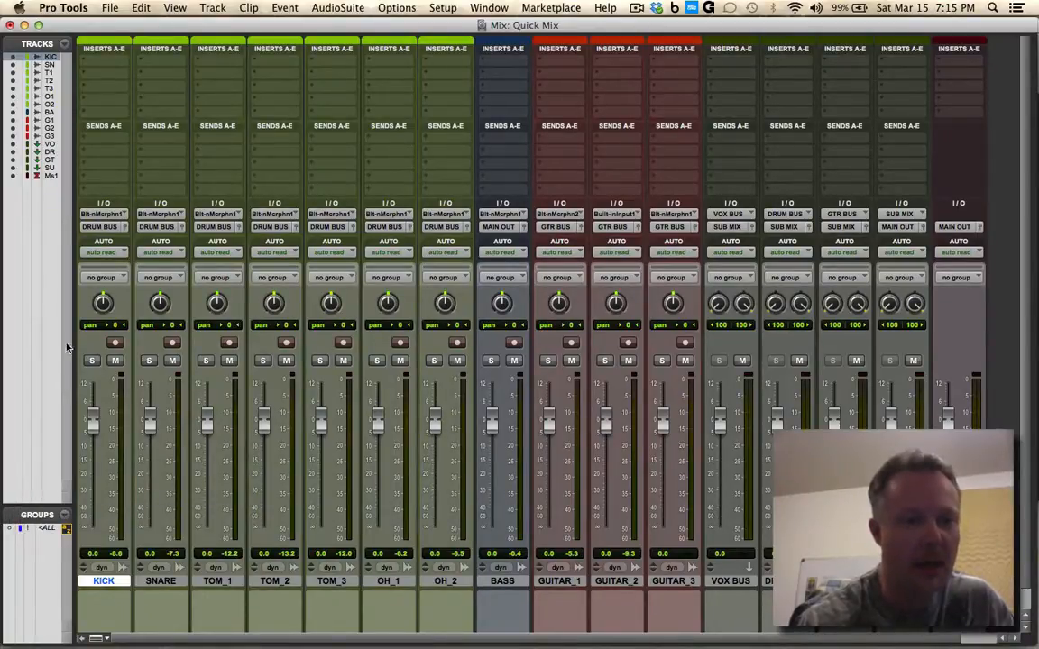
left_click(97, 57)
mouse_move(131, 90)
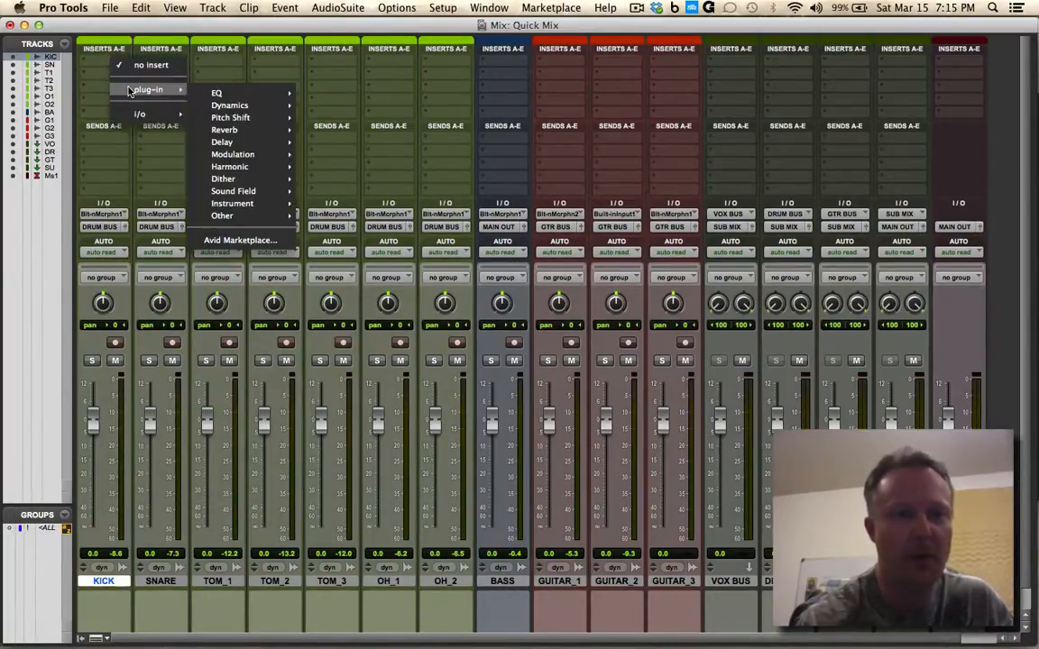
mouse_move(222, 106)
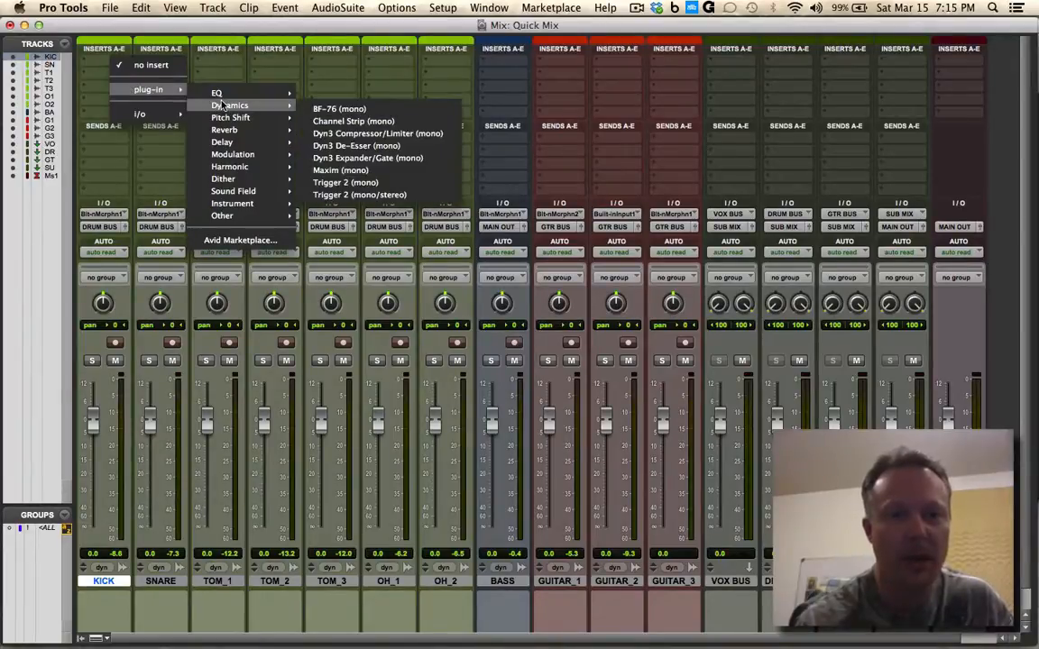
left_click(349, 183)
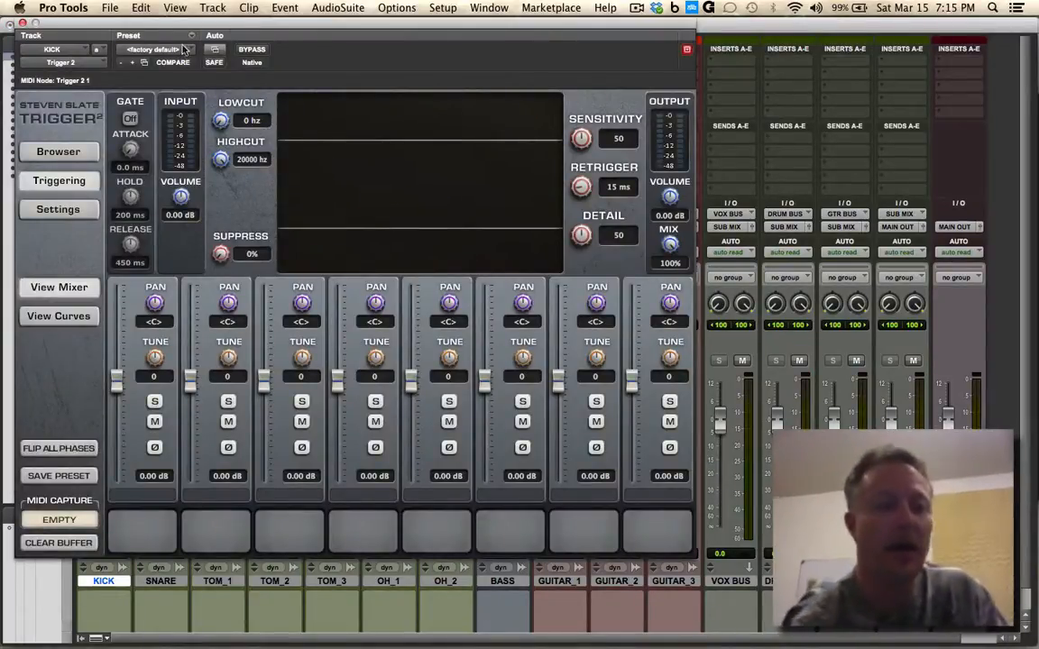
left_click(22, 24)
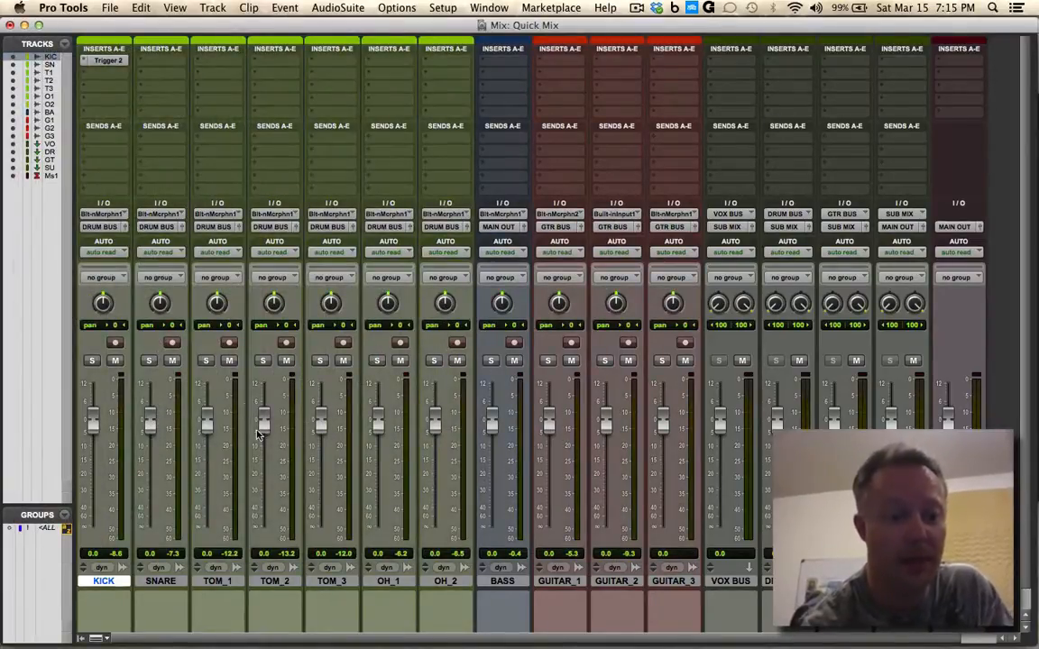
Insert the mono Trigger 2 plug-in on the SNARE track's first insert slot and close its plug-in window
left_click(140, 60)
mouse_move(188, 93)
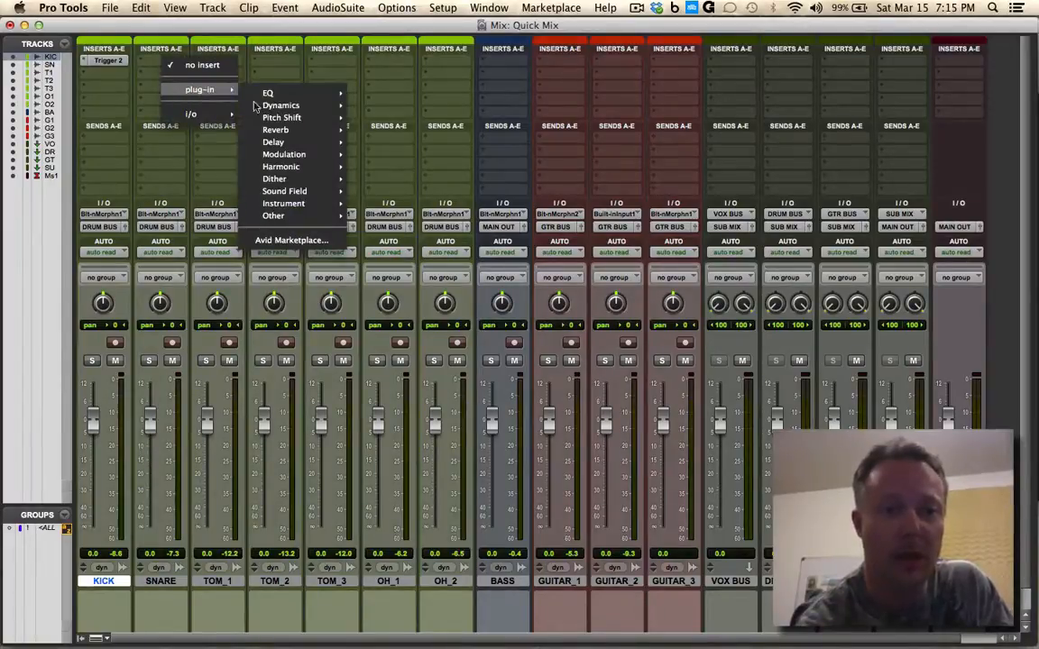
mouse_move(255, 106)
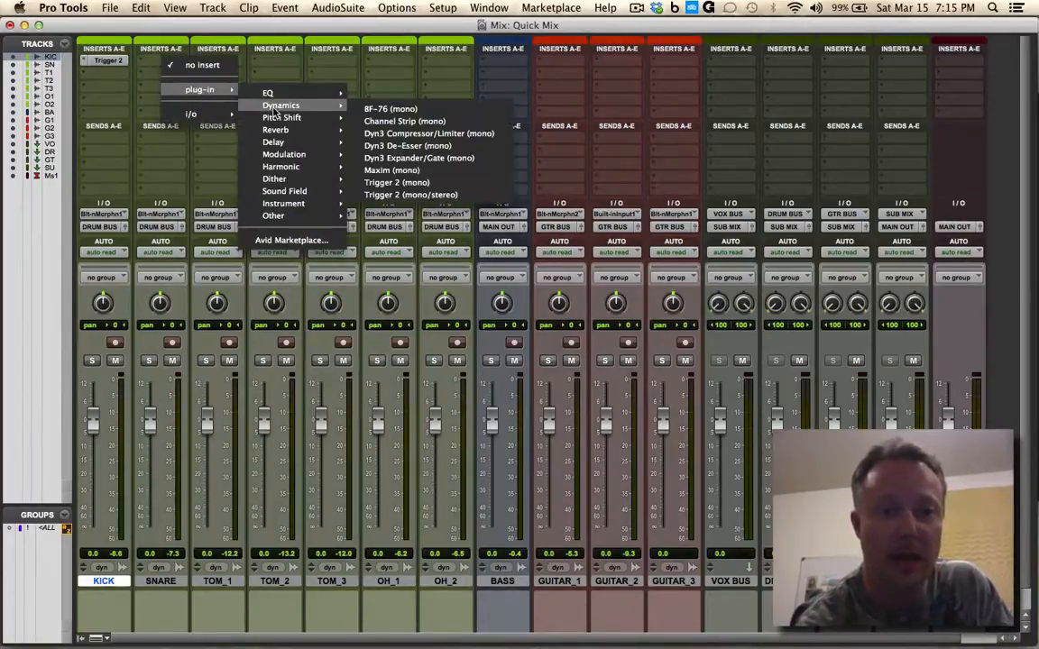
left_click(403, 194)
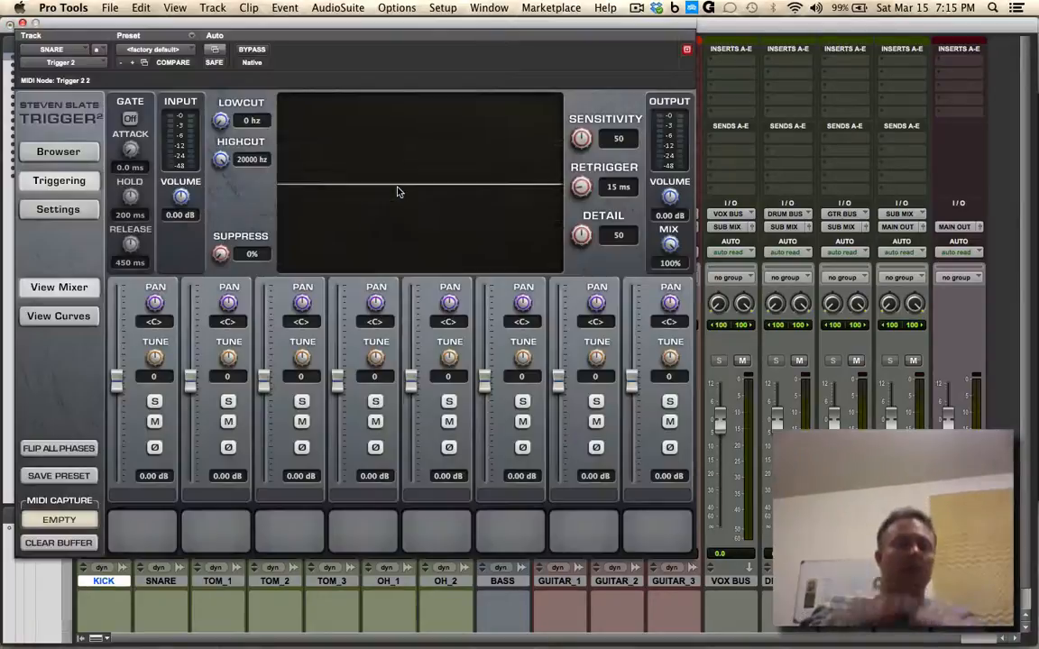
left_click(22, 23)
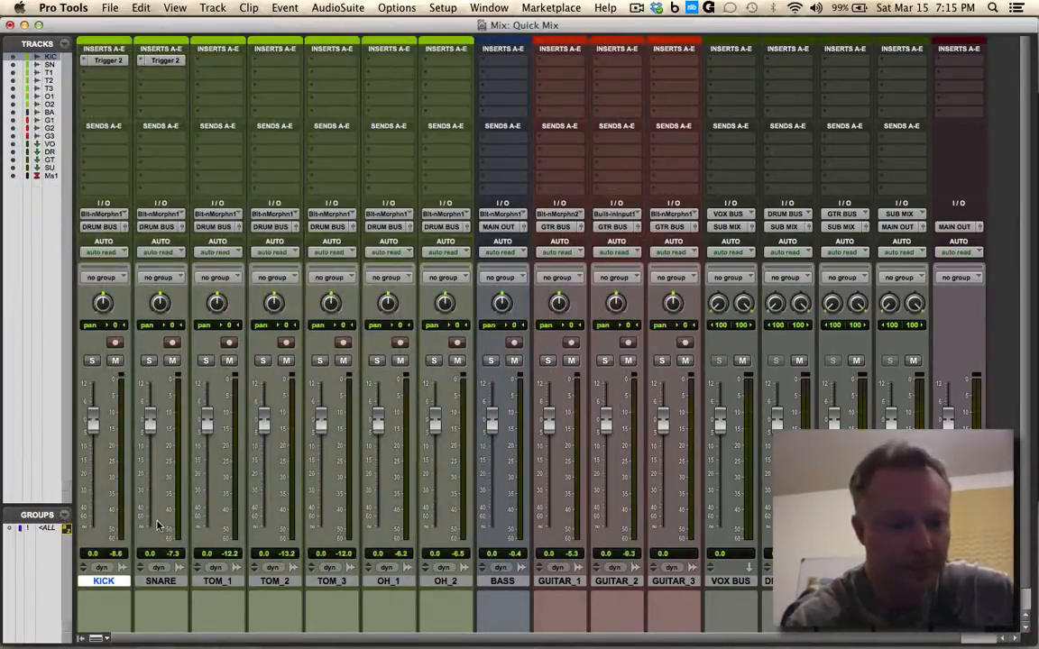
Solo the KICK track and load Kick 5 Z1.tci from the Kick05 folder into its Trigger 2's first sample slot
left_click(91, 361)
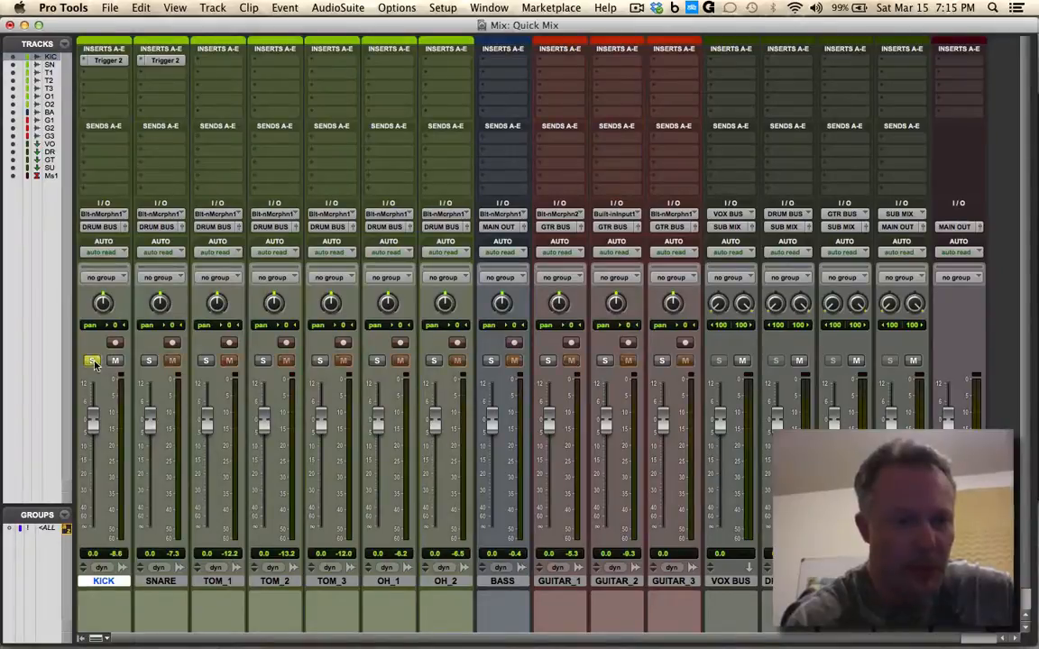
left_click(107, 60)
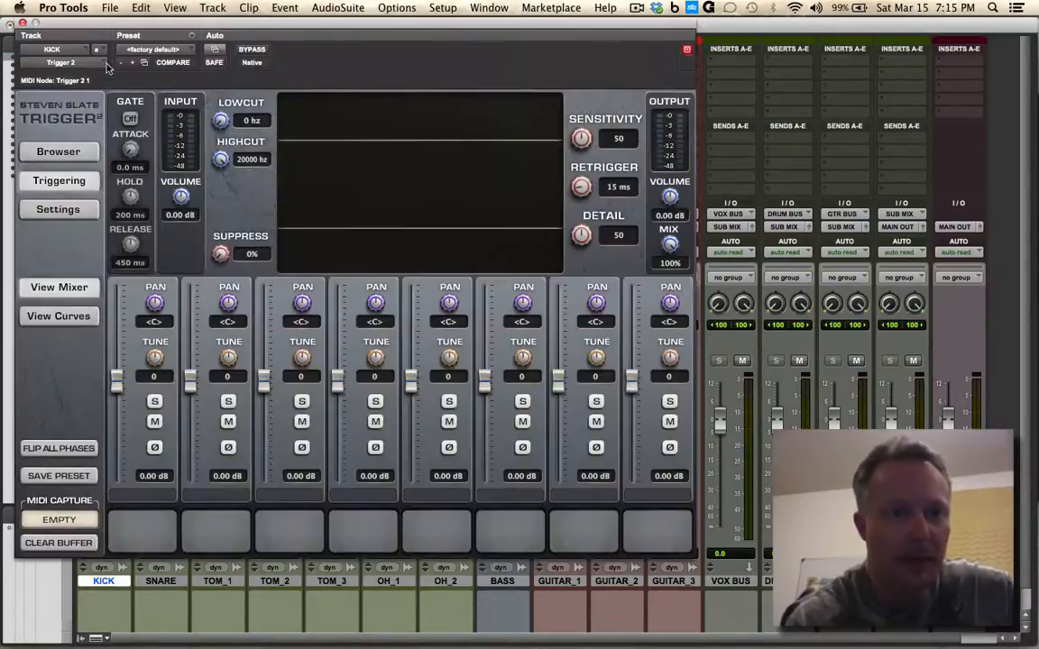
left_click(77, 153)
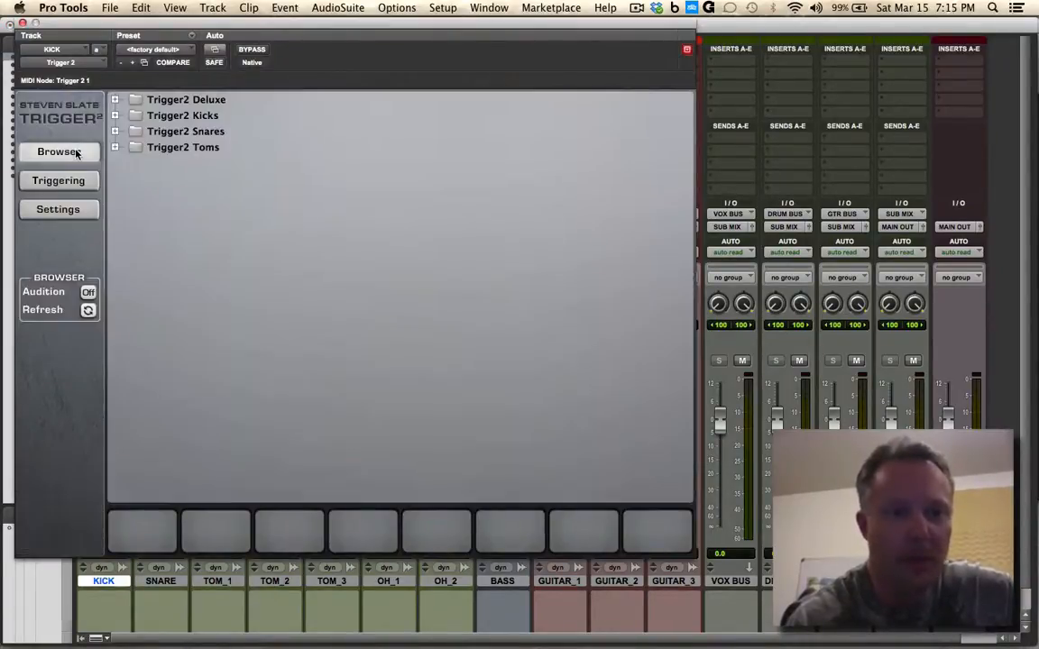
left_click(115, 117)
left_click(132, 132)
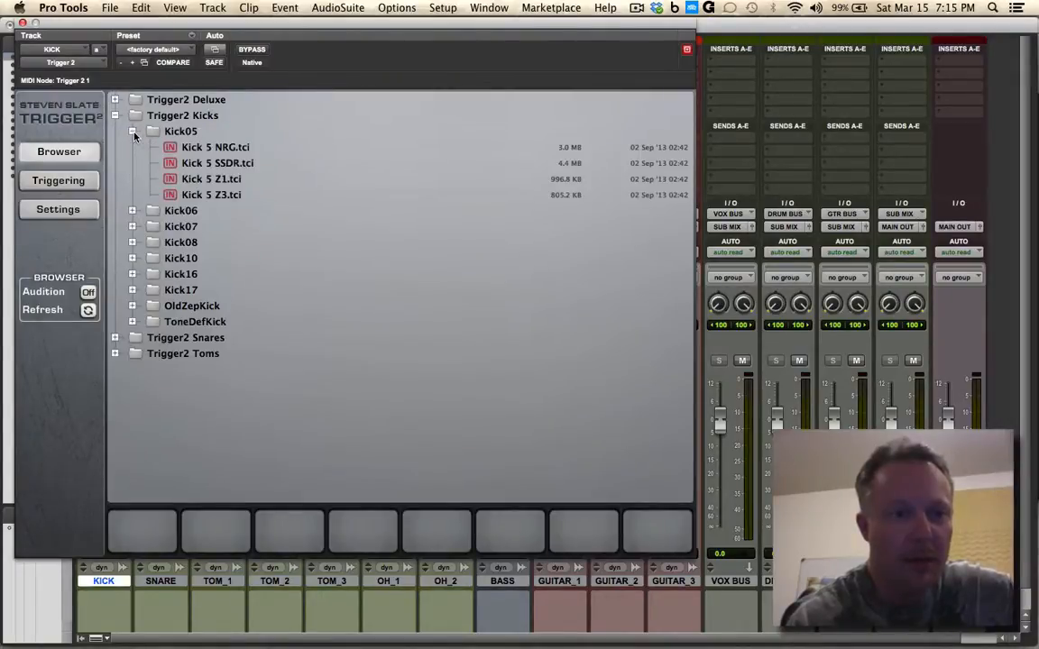
left_click(177, 180)
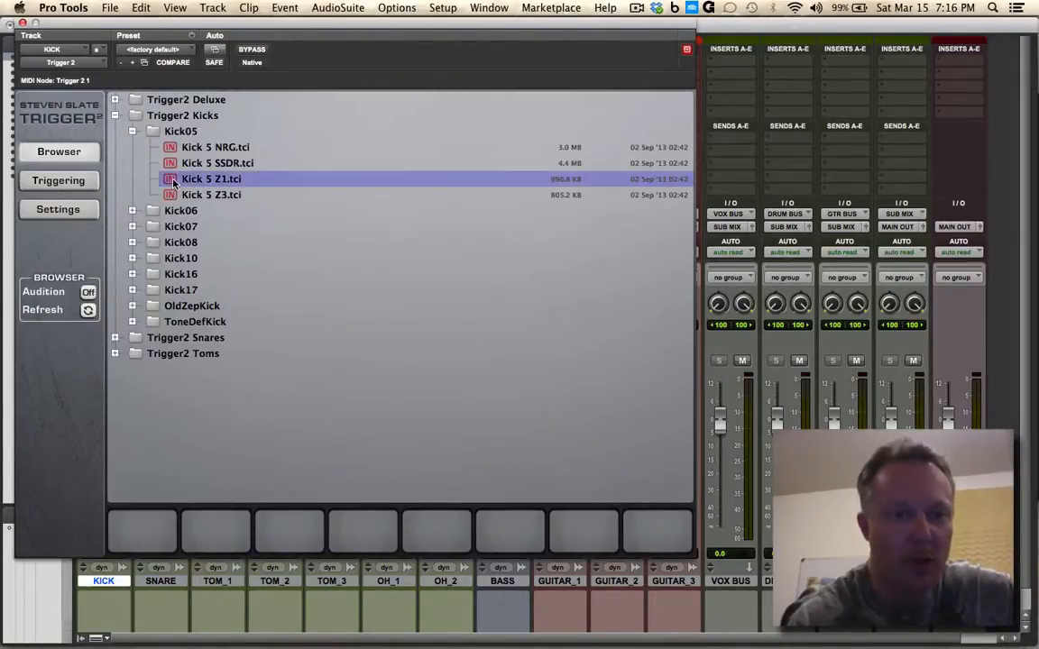
left_click(142, 527)
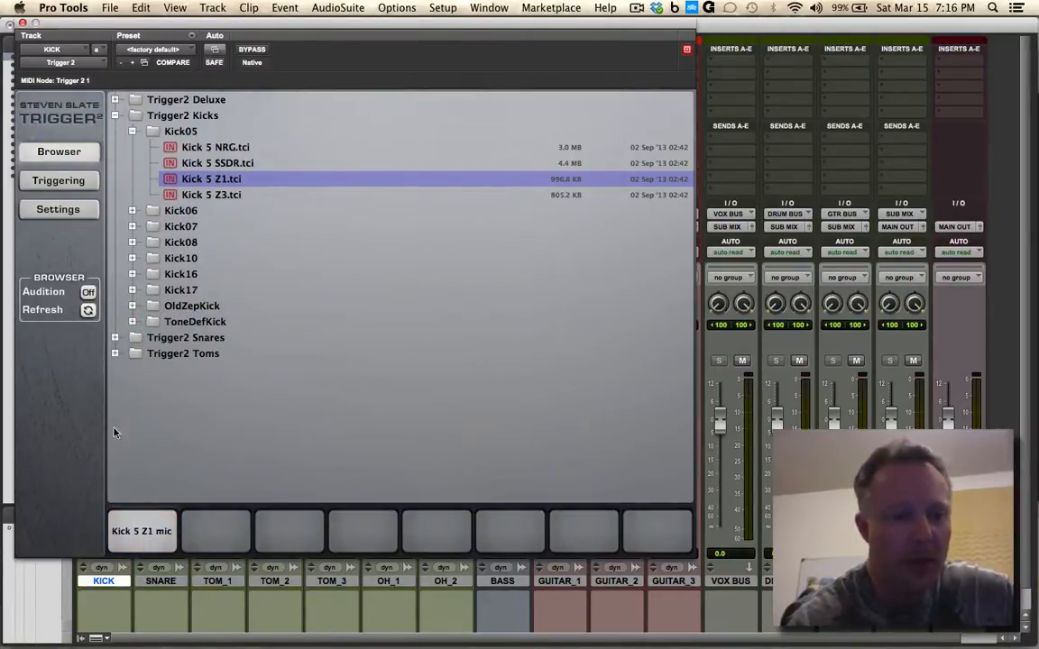
left_click(22, 23)
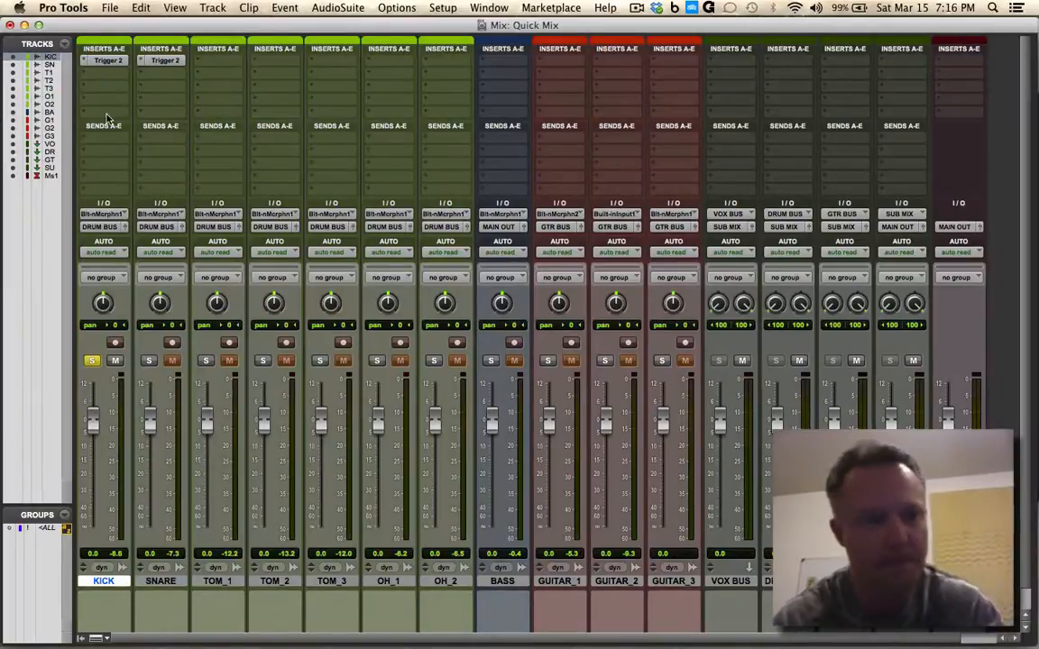
Play the soloed kick briefly from 1|3|000 in the edit timeline to check the sample triggering
key("super+equal")
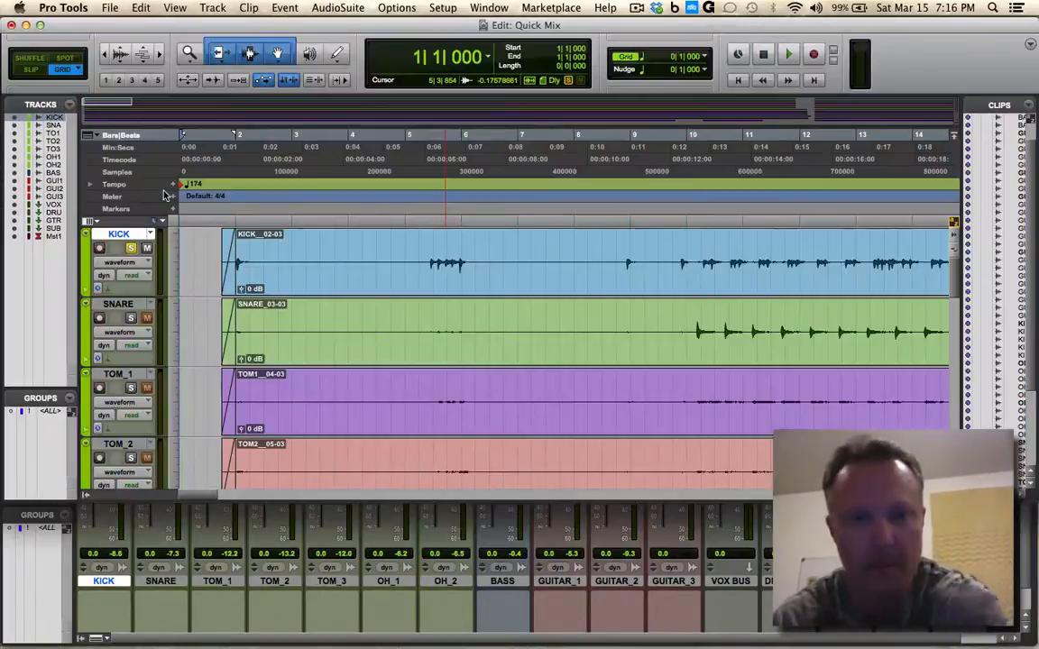
left_click(208, 243)
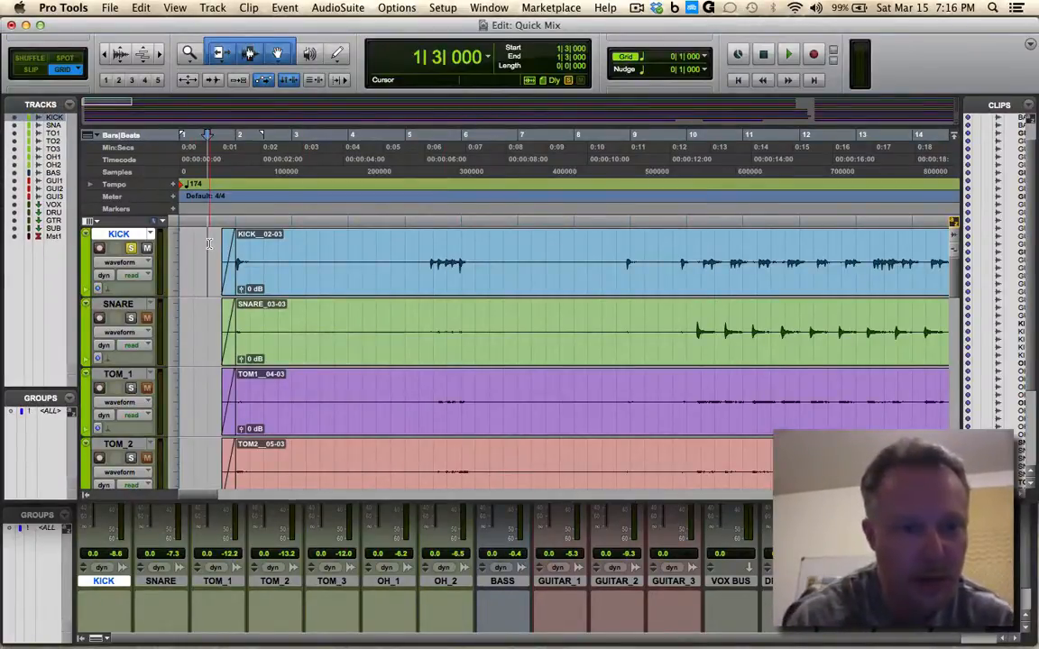
key("space")
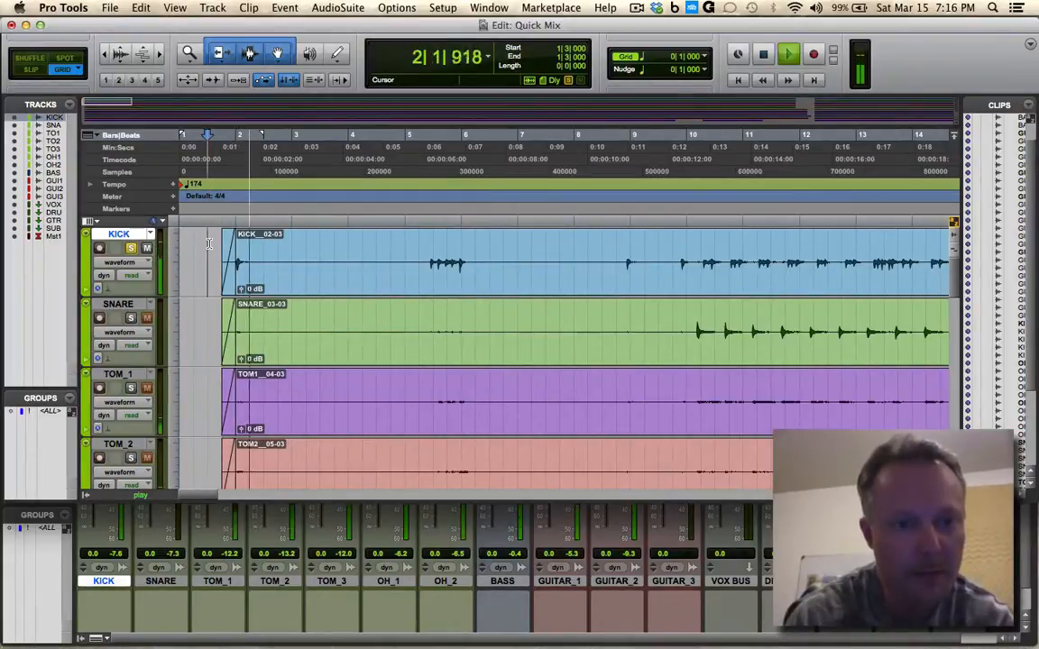
key("space")
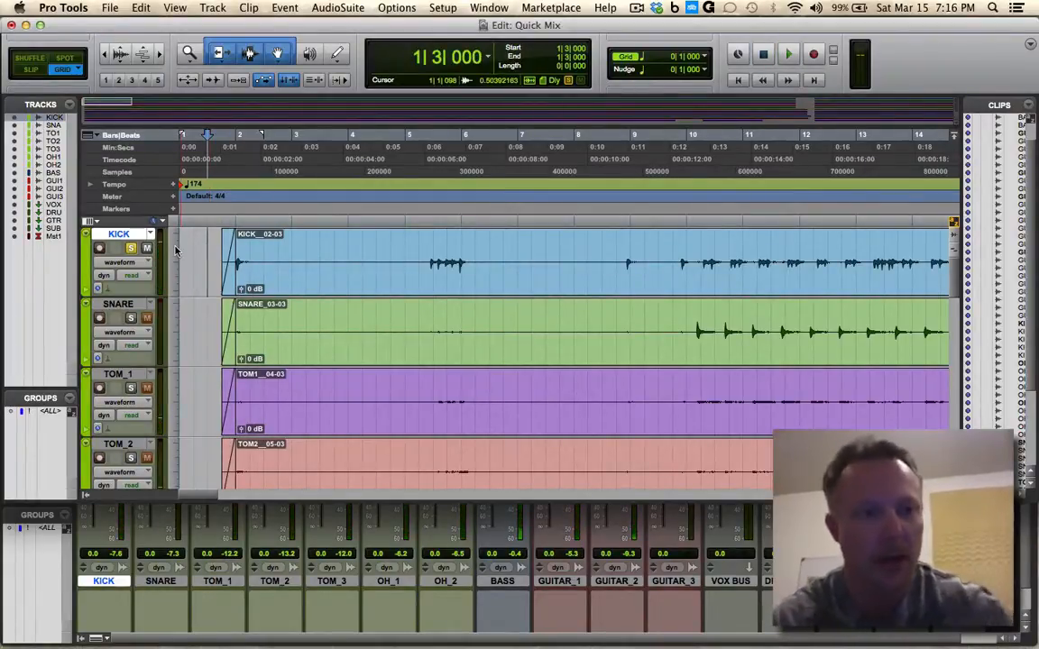
Set the KICK track's Trigger 2 triggering parameters to Sensitivity 75 and Detail 20
key("super+equal")
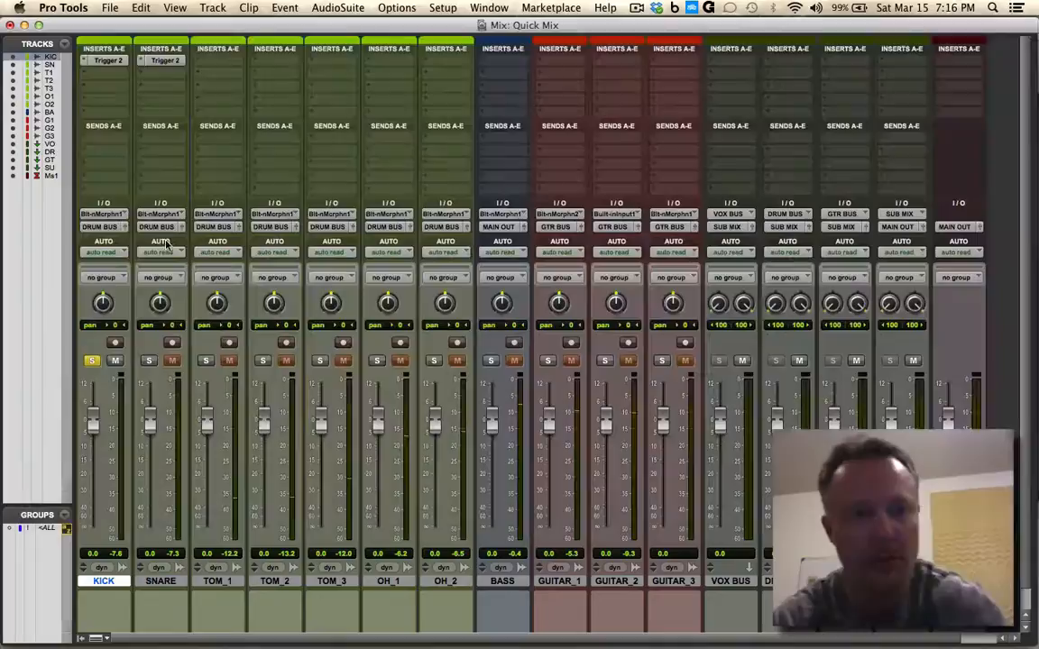
left_click(109, 61)
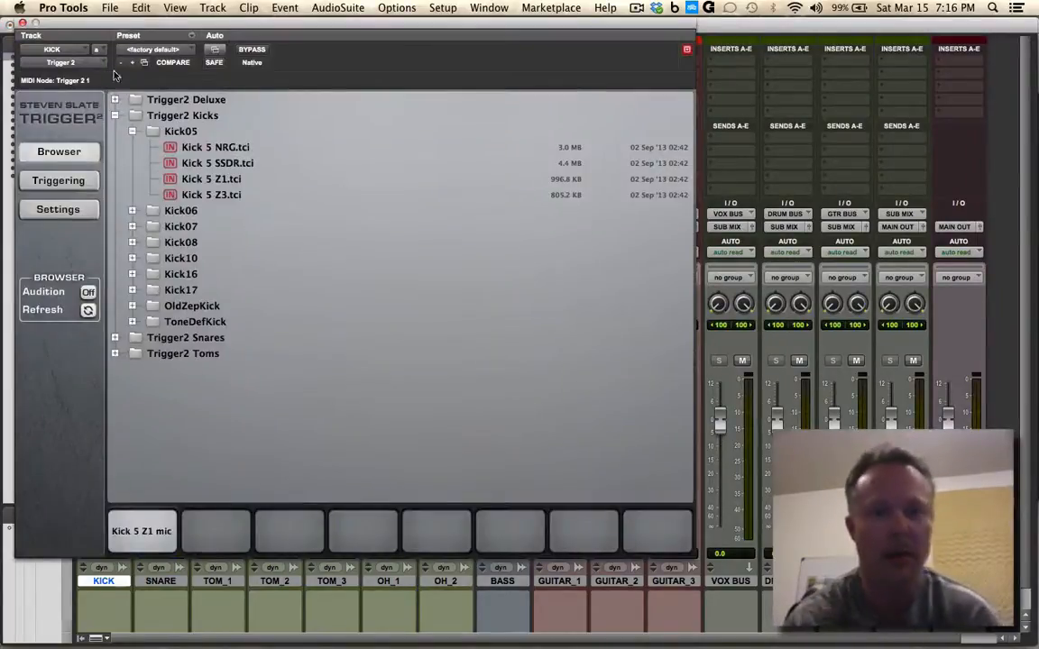
left_click(59, 181)
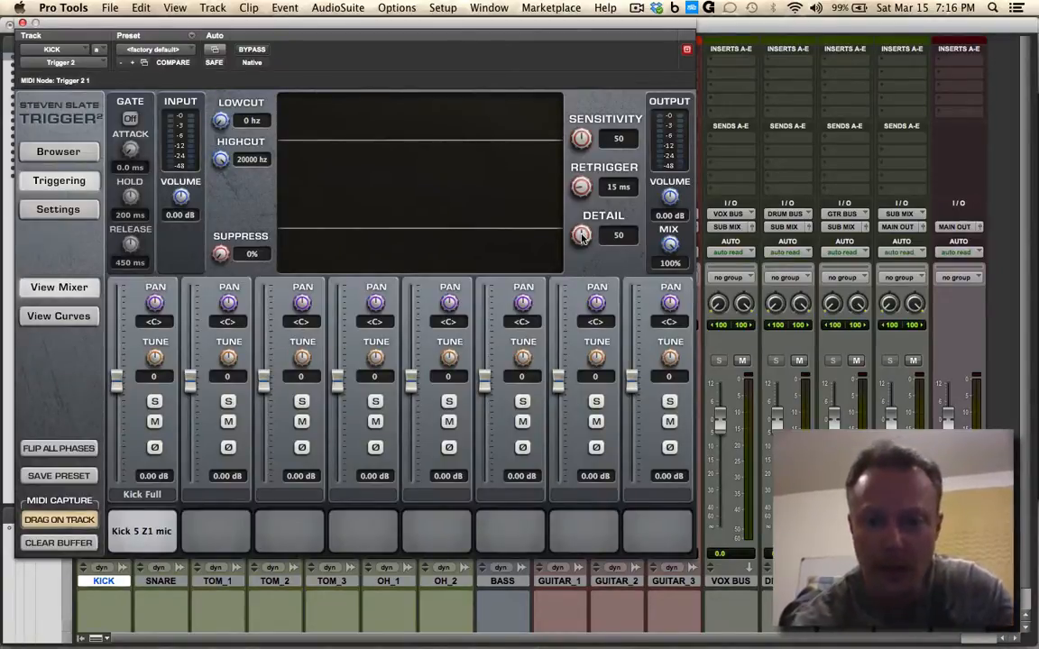
left_click_drag(582, 235, 581, 273)
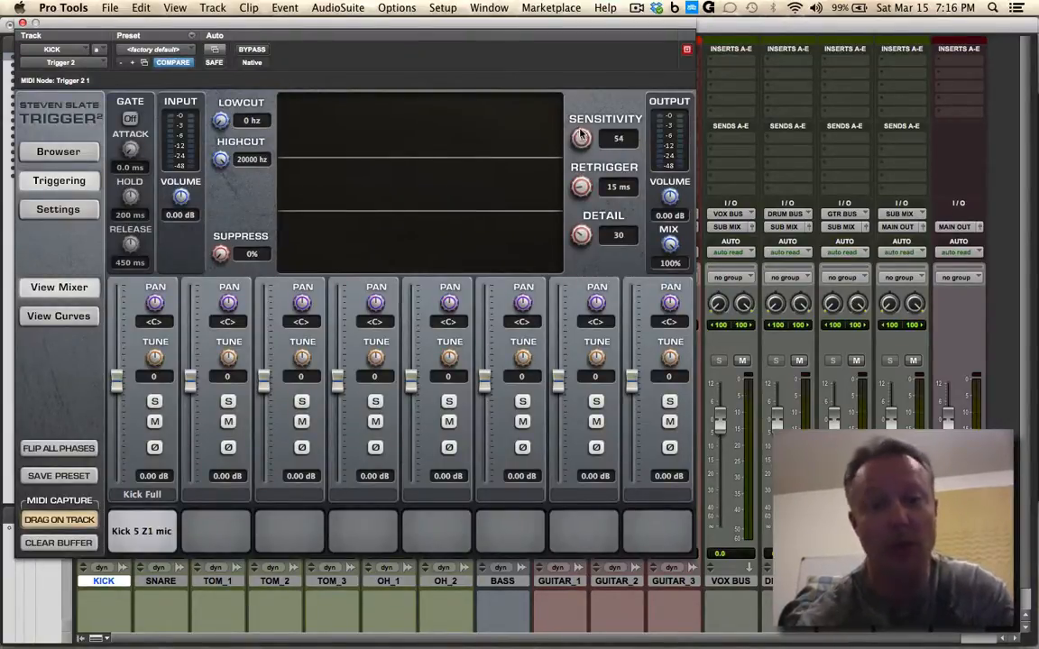
left_click_drag(582, 134, 580, 97)
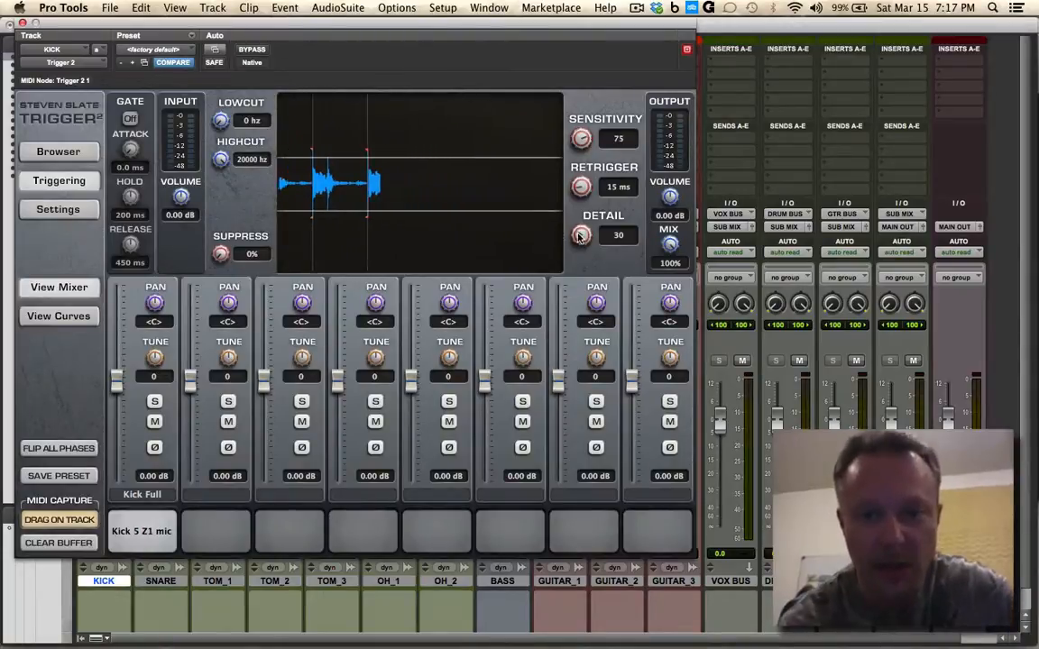
left_click_drag(580, 234, 579, 259)
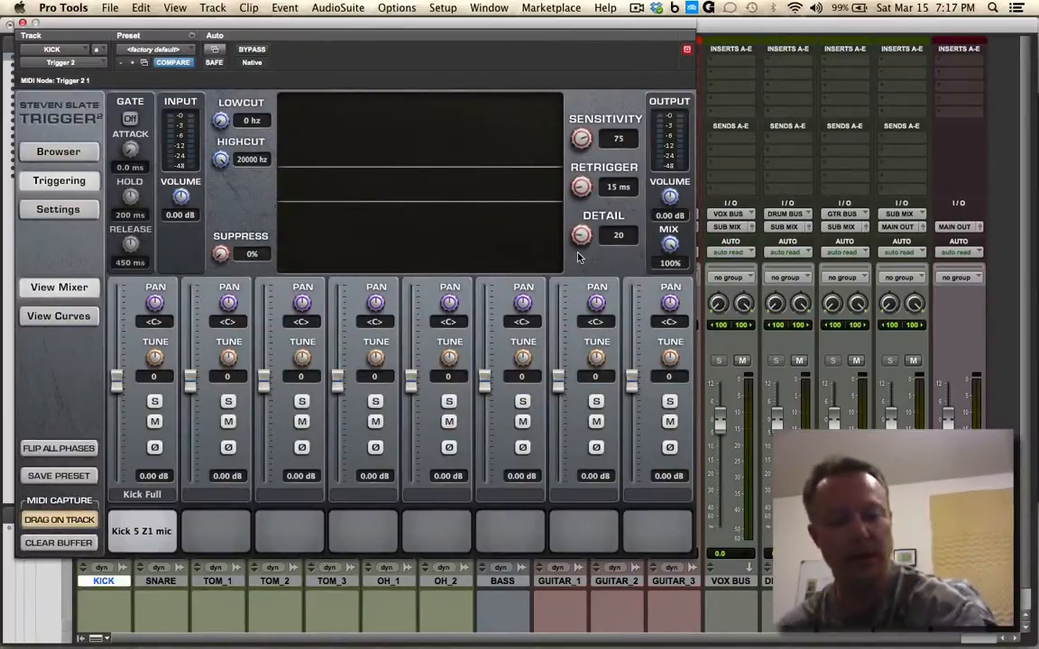
Play the soloed kick from 9|4|000 with its Trigger 2 window open to examine the trigger points on the waveform
key("super+equal")
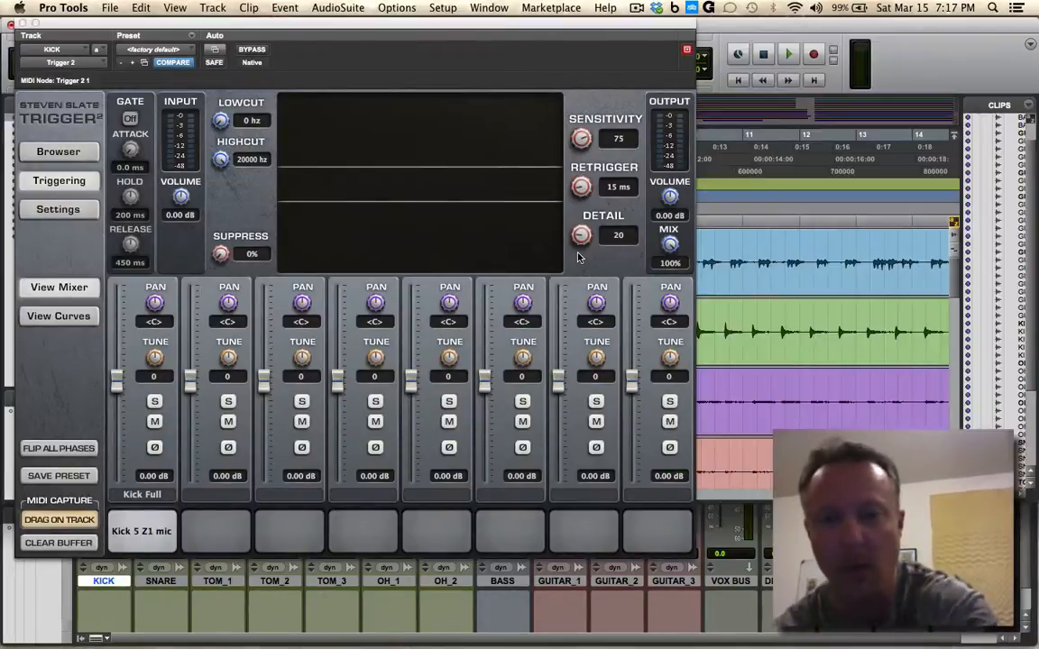
left_click(22, 23)
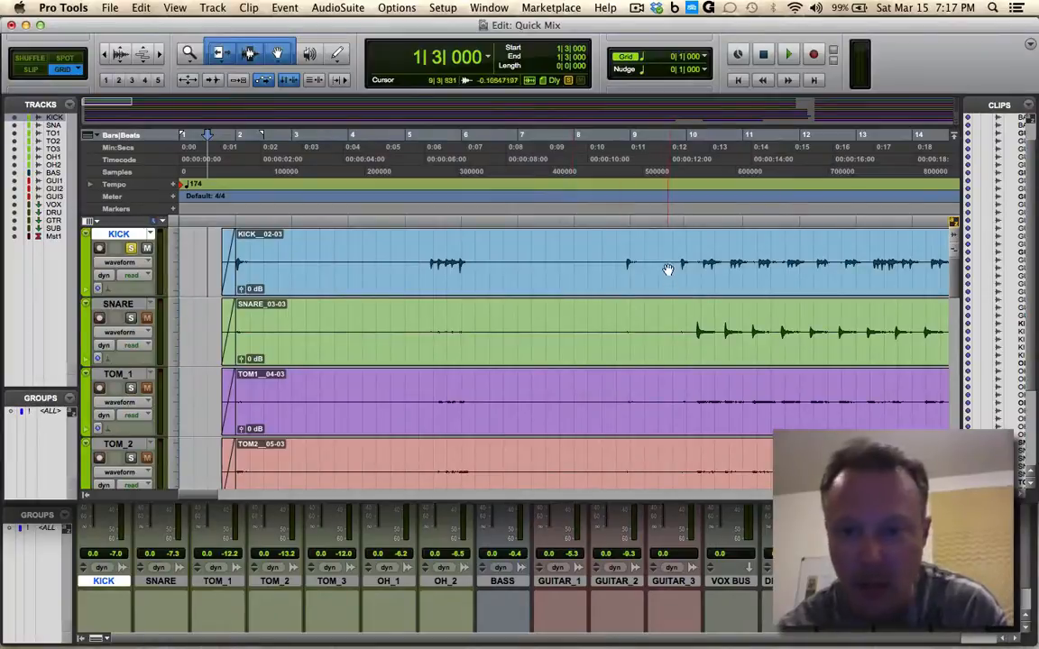
left_click(673, 255)
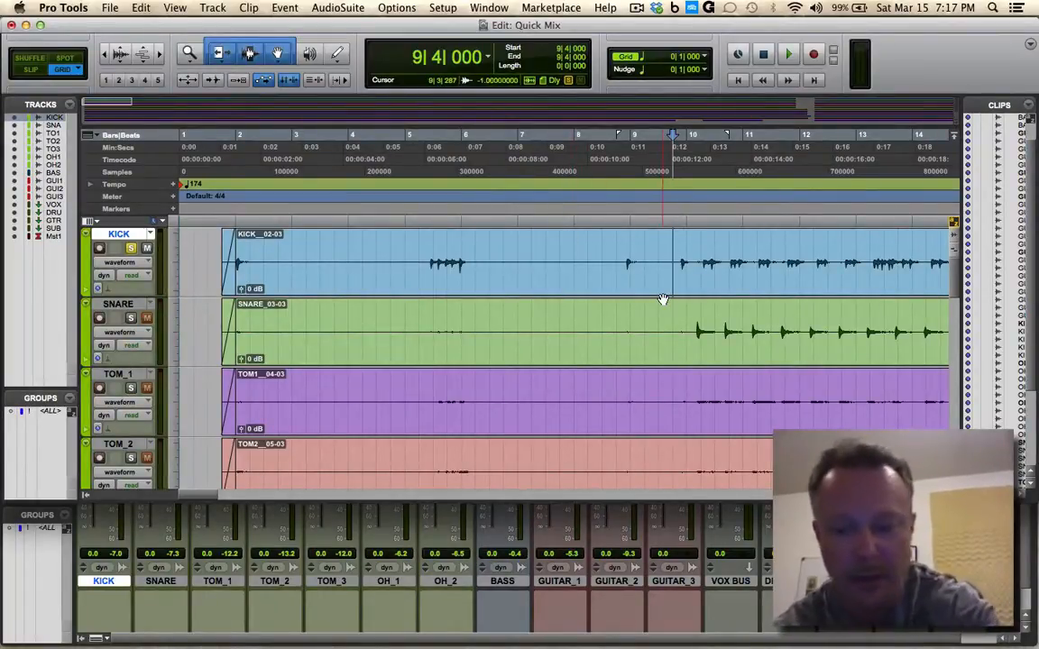
key("super+equal")
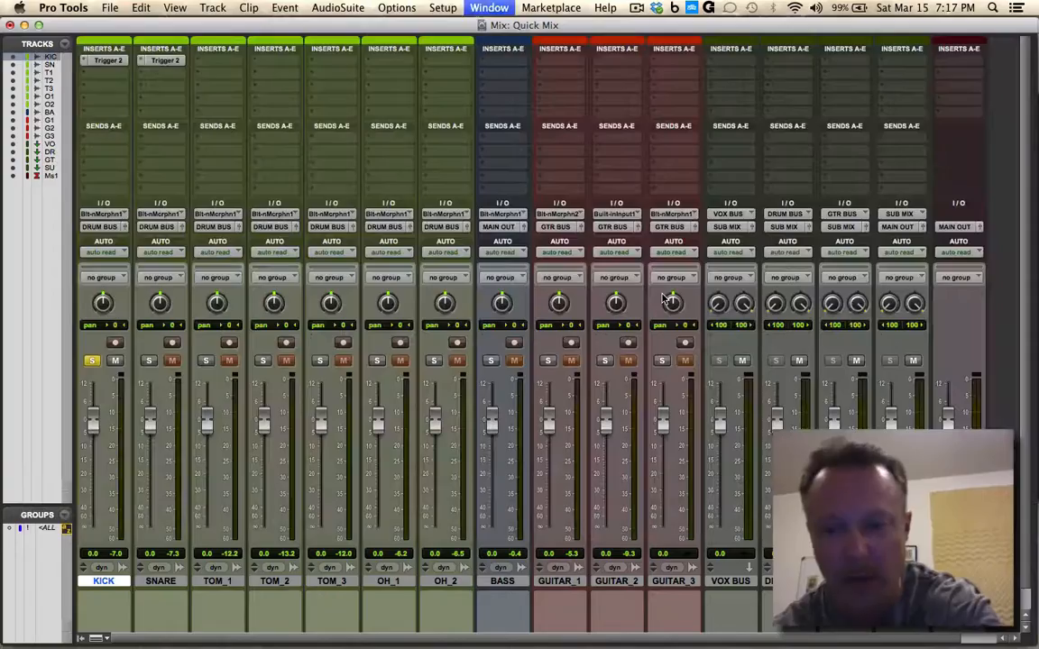
left_click(106, 60)
key("space")
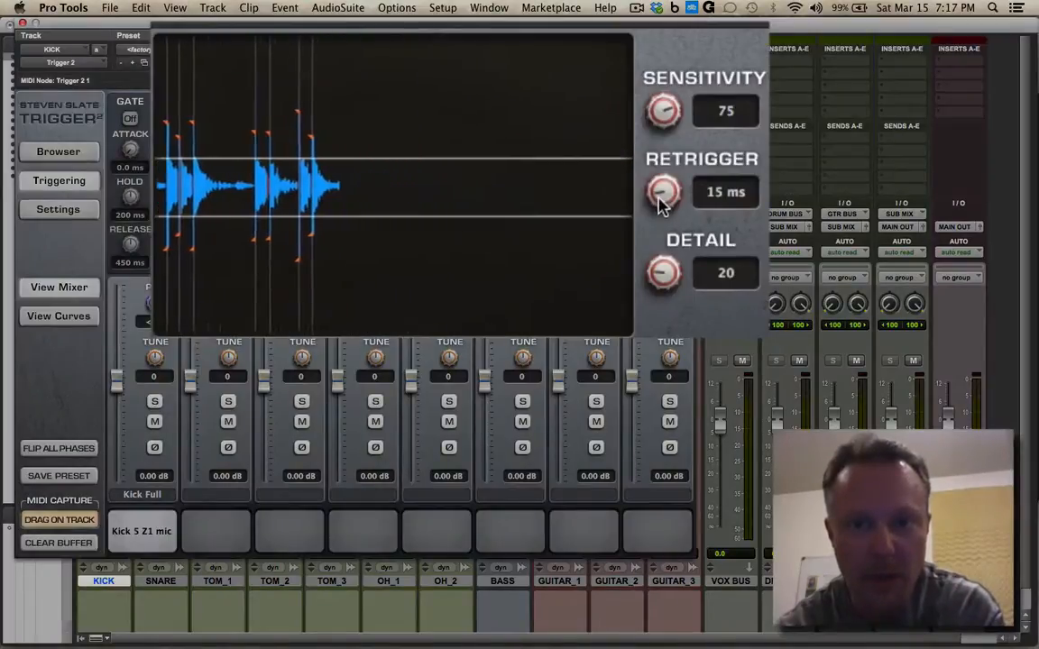
Set the KICK track's Trigger 2 triggering parameters to Sensitivity 85, Retrigger 5 ms and Detail 10
left_click_drag(658, 204, 663, 221)
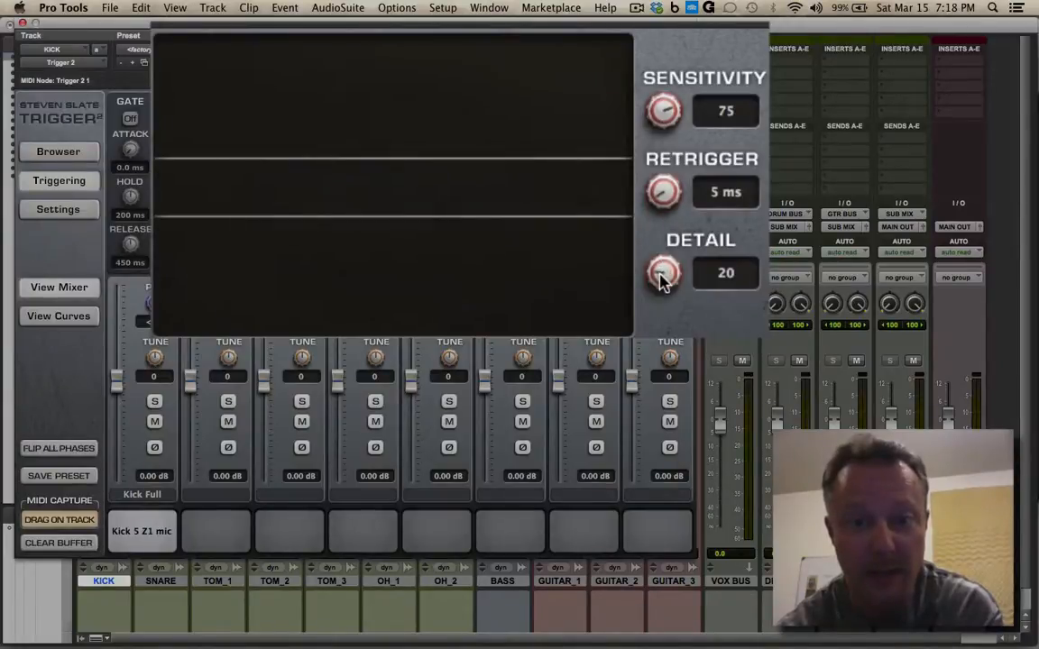
left_click_drag(662, 281, 663, 296)
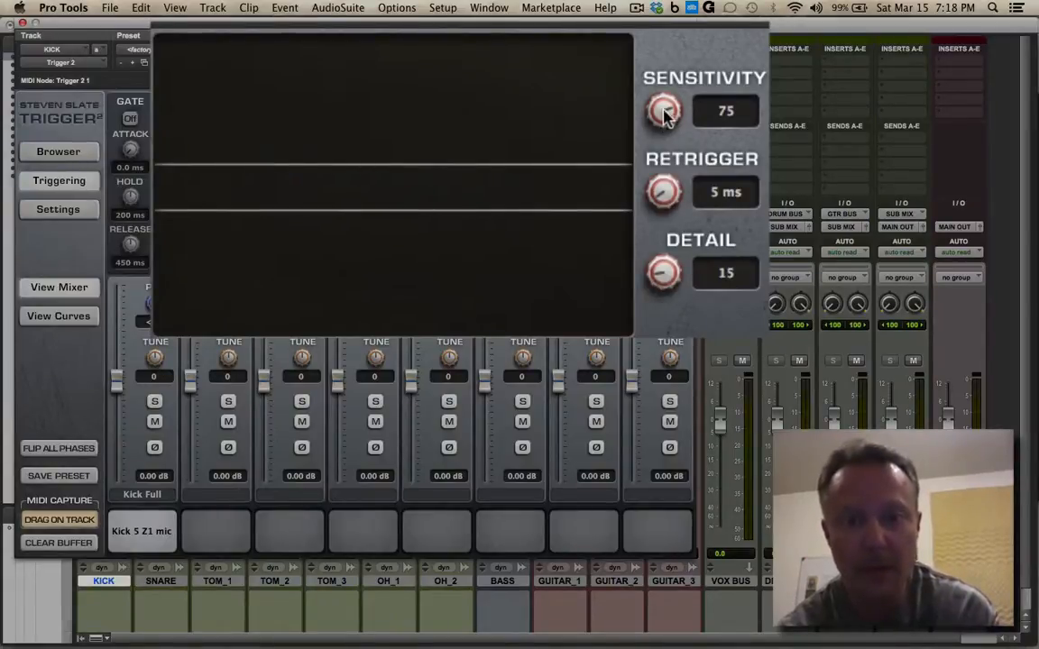
left_click_drag(664, 115, 663, 93)
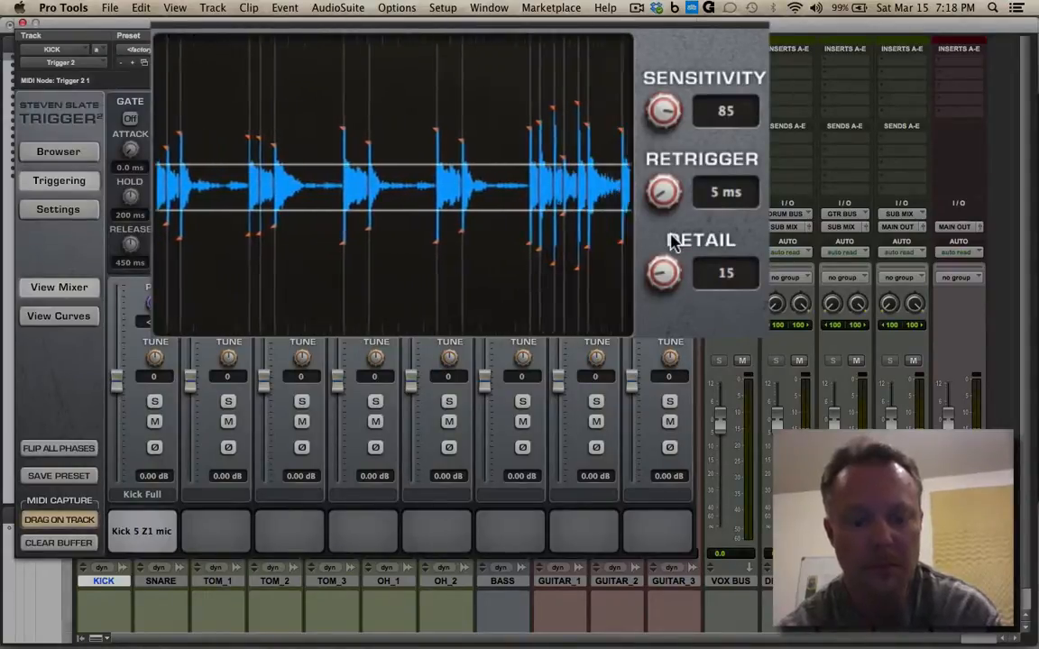
left_click_drag(668, 282, 665, 295)
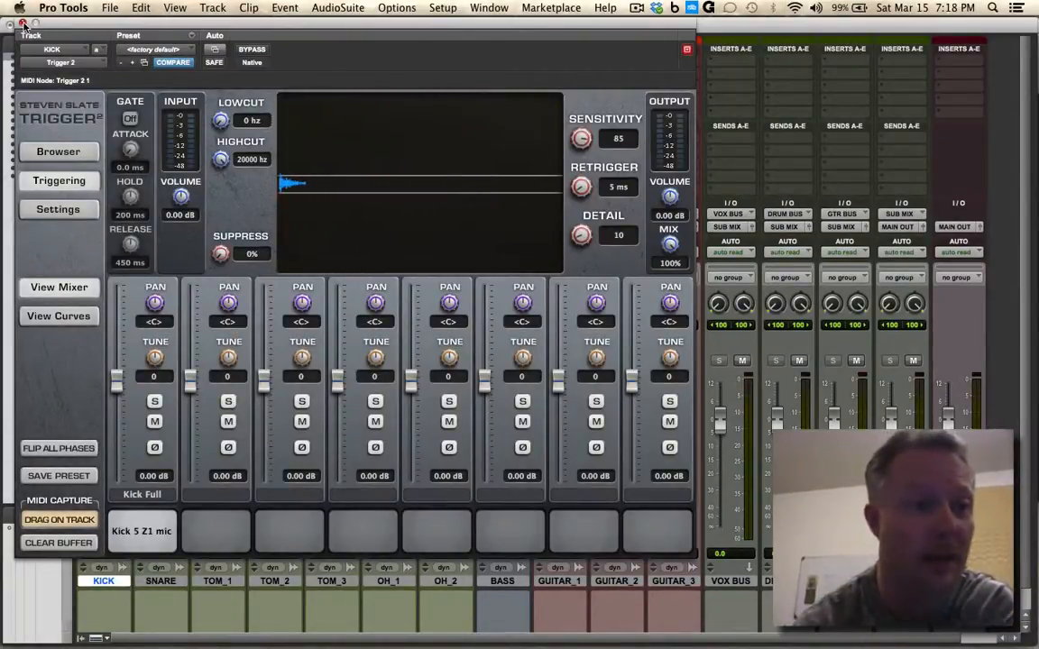
Play the soloed kick while switching its Trigger 2 between bypassed and active to compare the original with the sample, ending active
left_click_drag(76, 30, 254, 55)
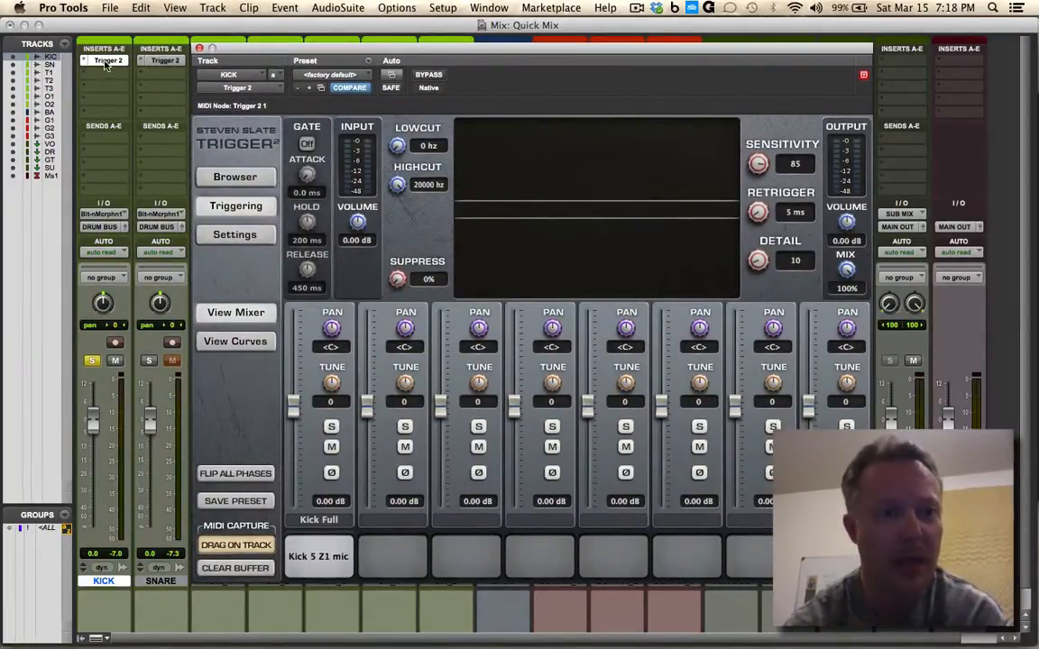
left_click(106, 61, "super")
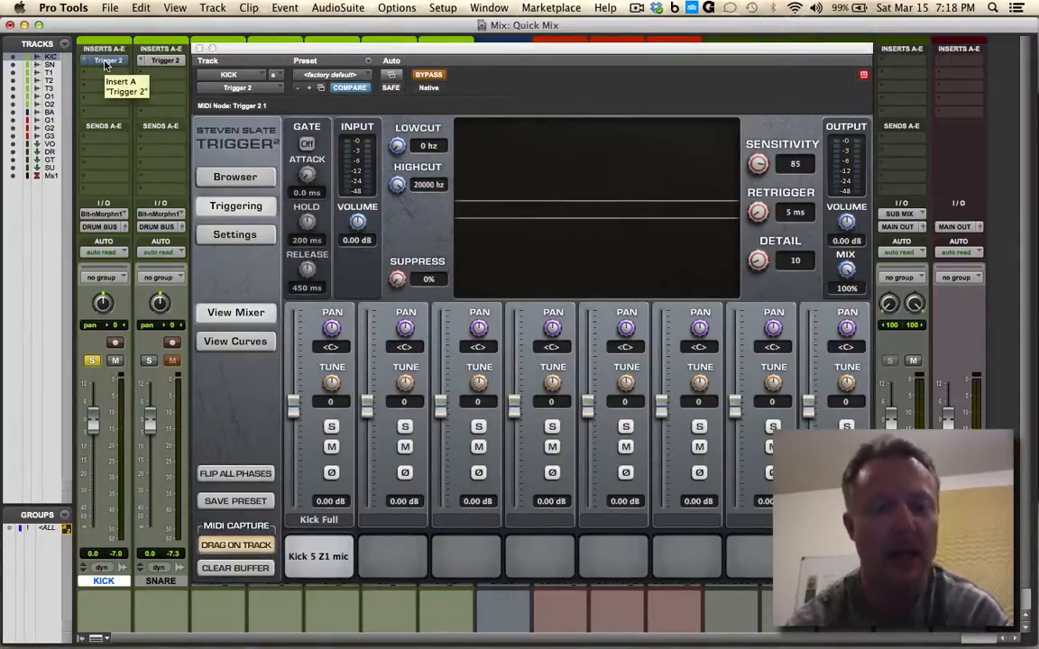
key("space")
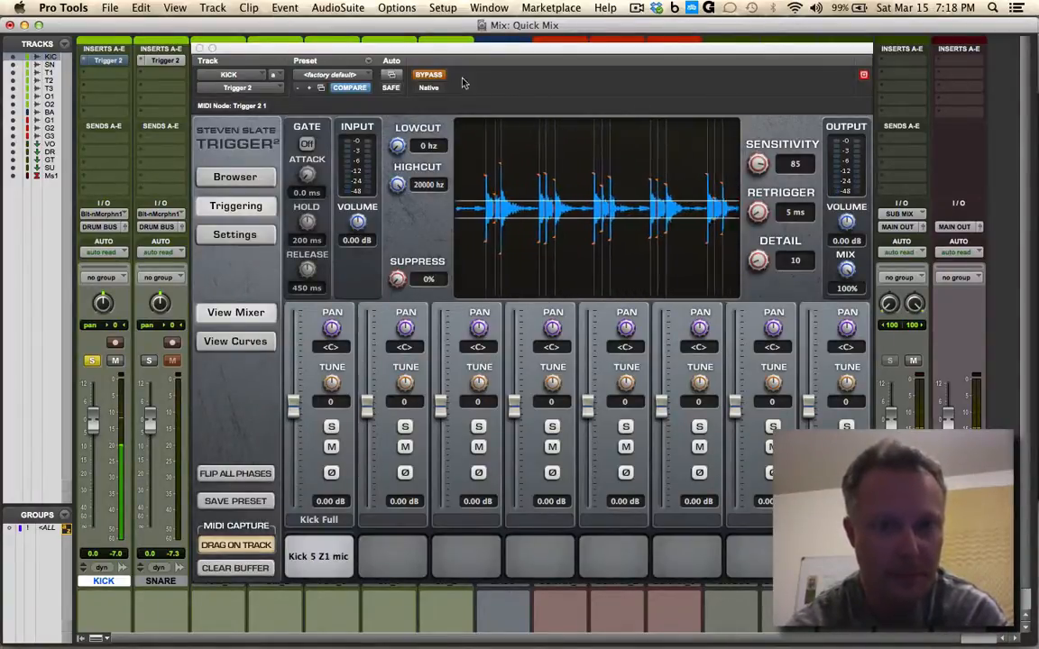
left_click(429, 76)
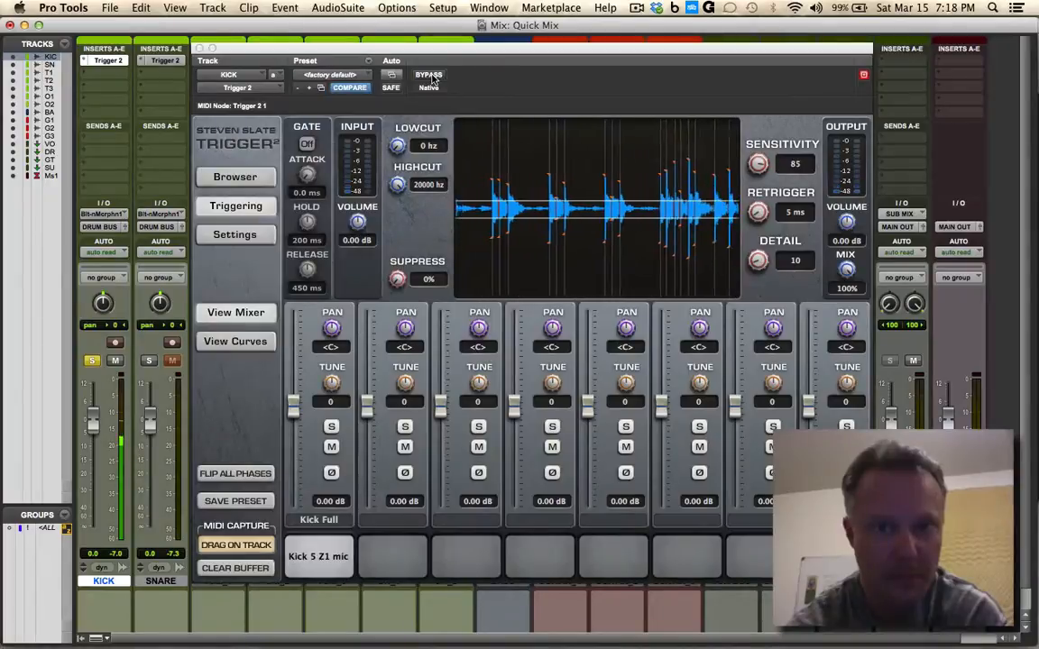
left_click(429, 76)
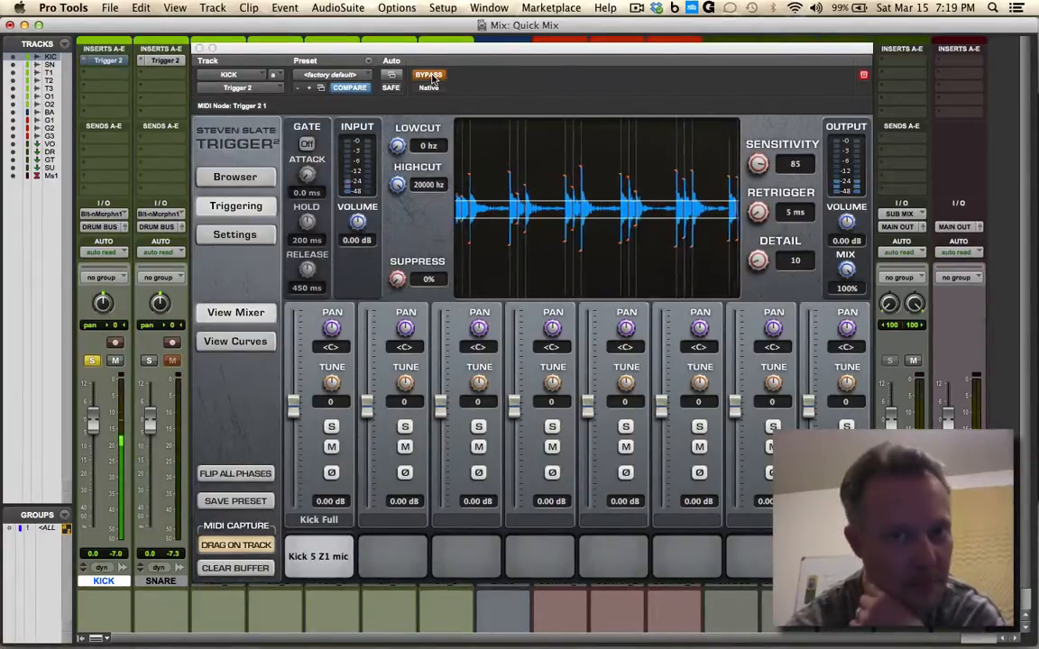
left_click(429, 75)
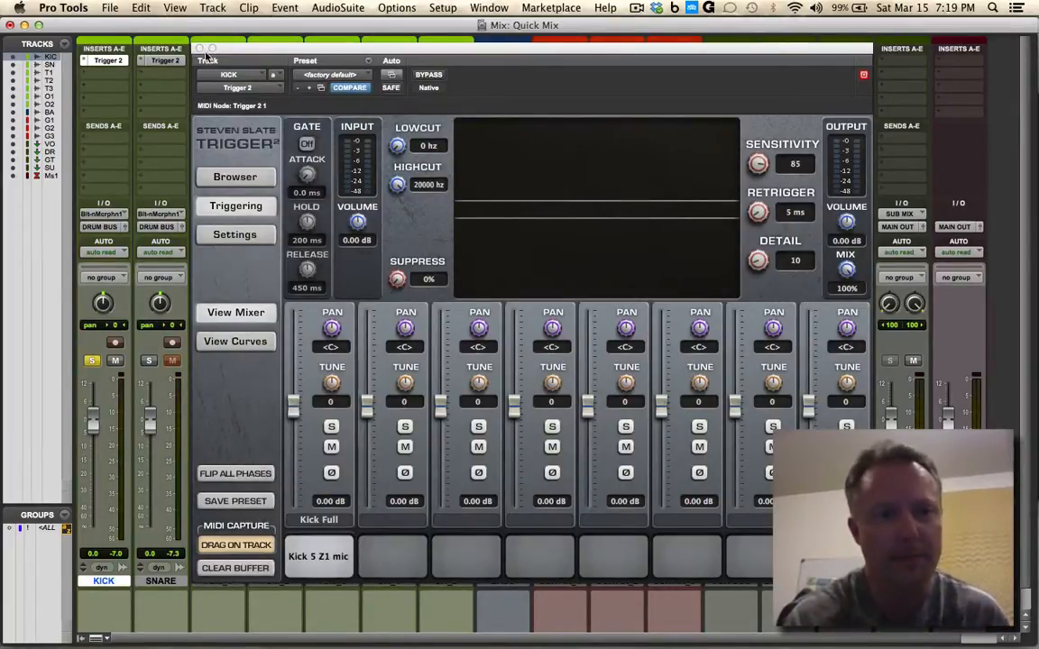
left_click(199, 48)
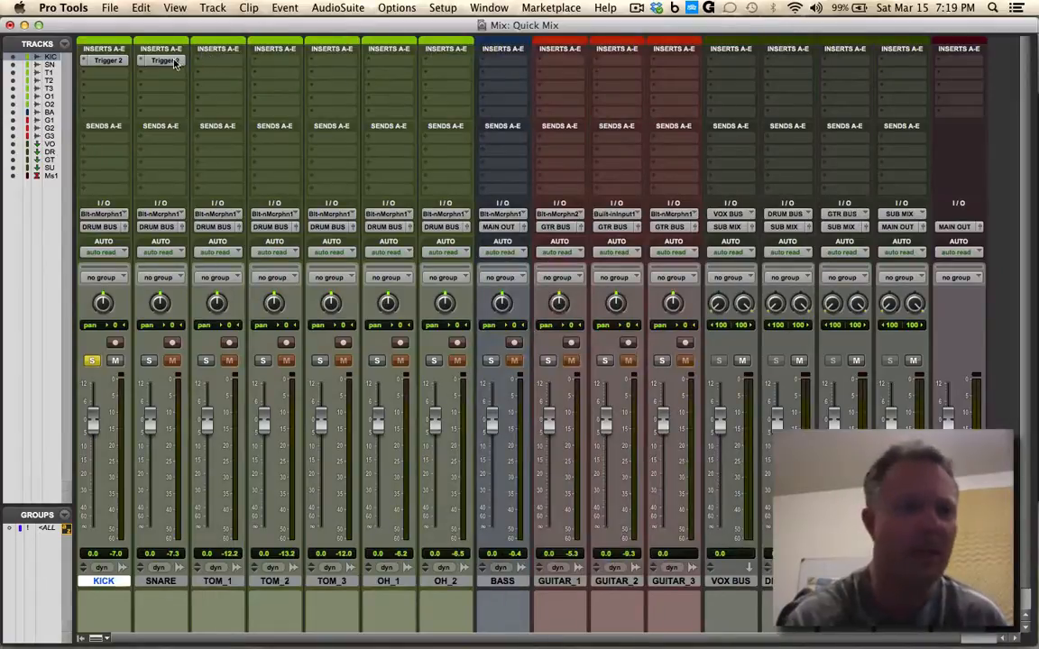
Solo the SNARE track instead of KICK and play it briefly from 10|1|000 in the edit timeline
left_click(163, 60)
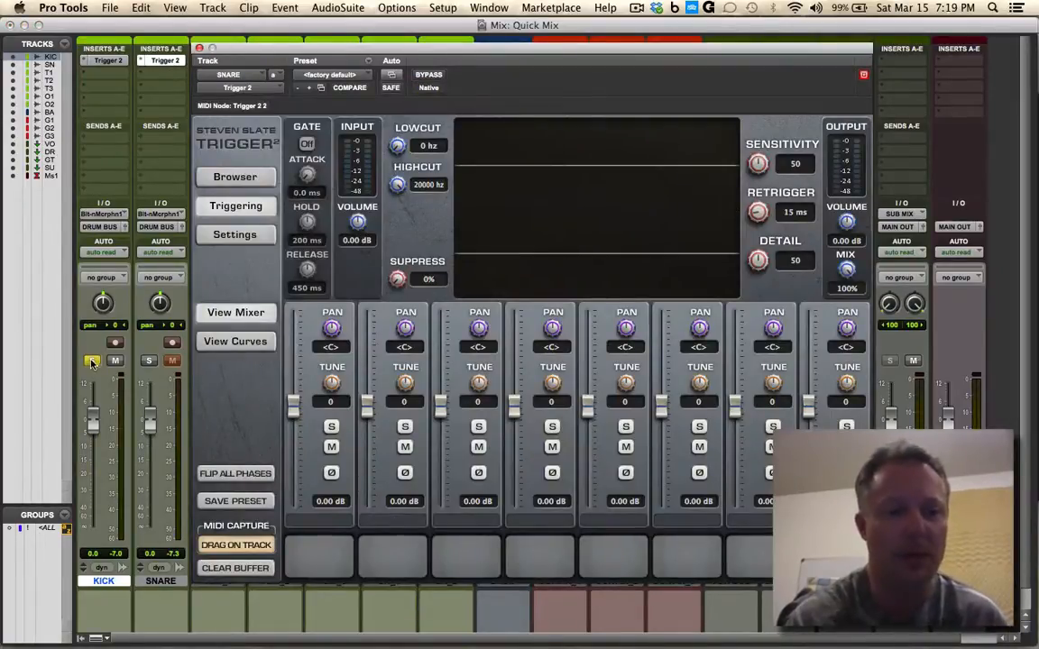
left_click(91, 361)
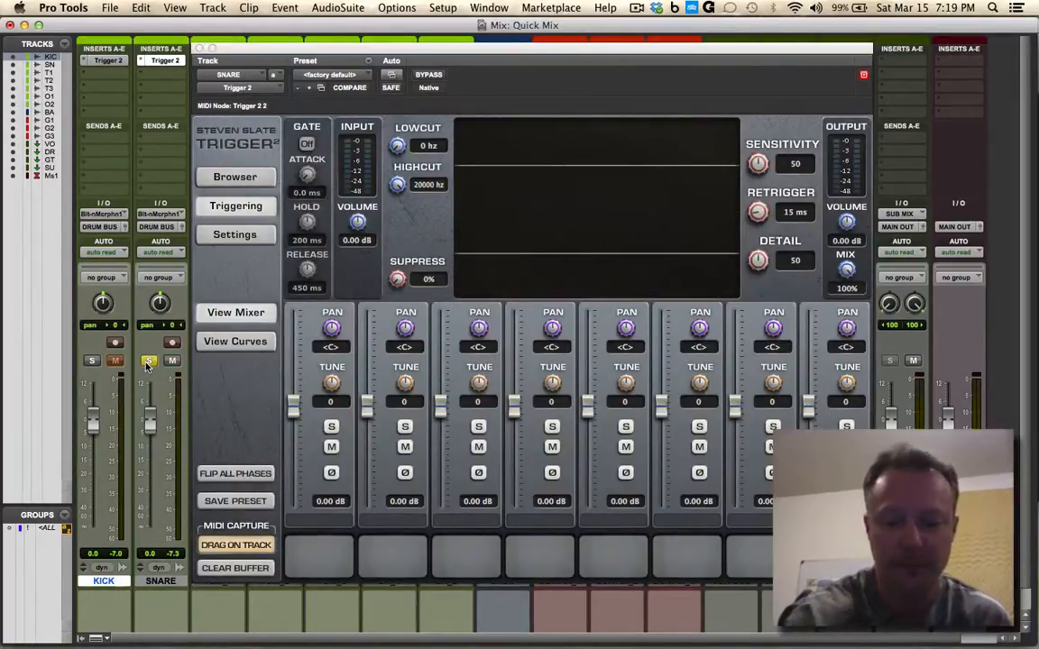
key("super+equal")
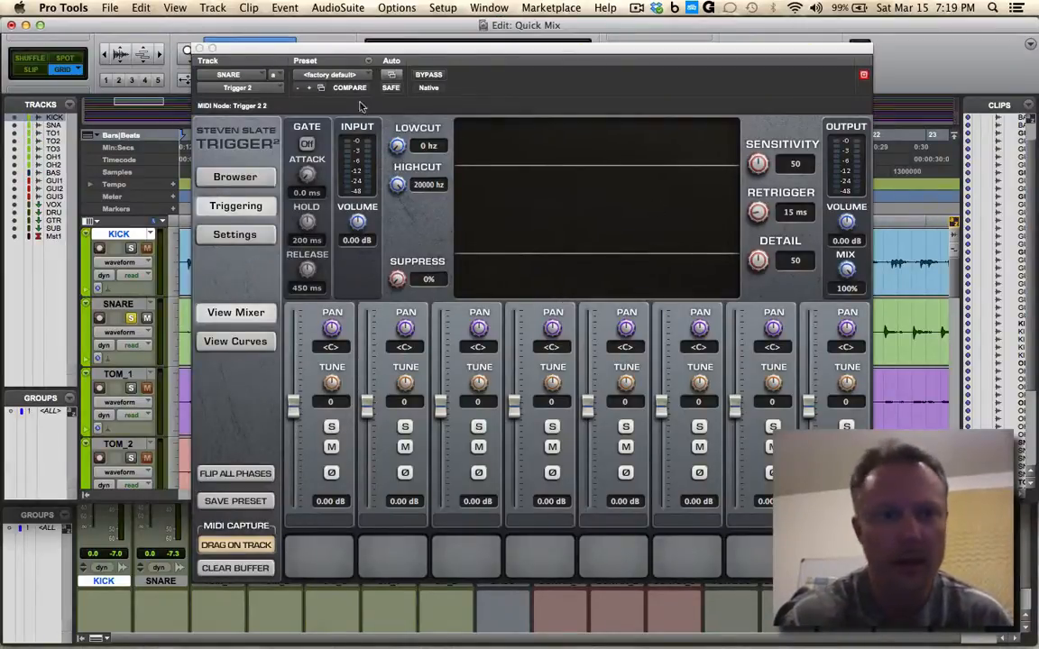
left_click(199, 49)
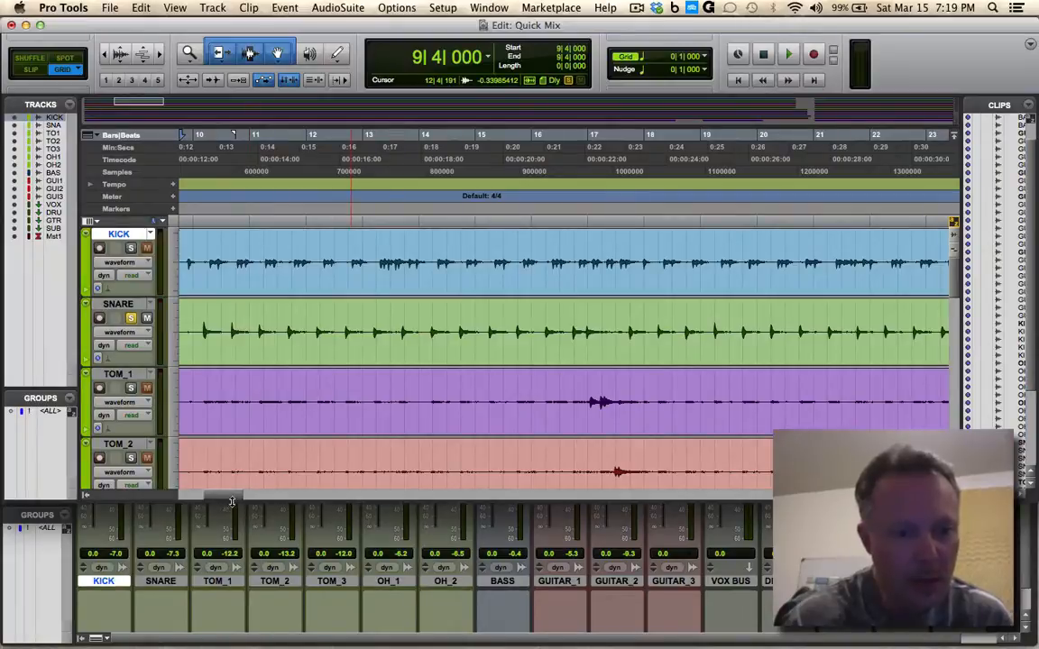
scroll(225, 503, "left", 10)
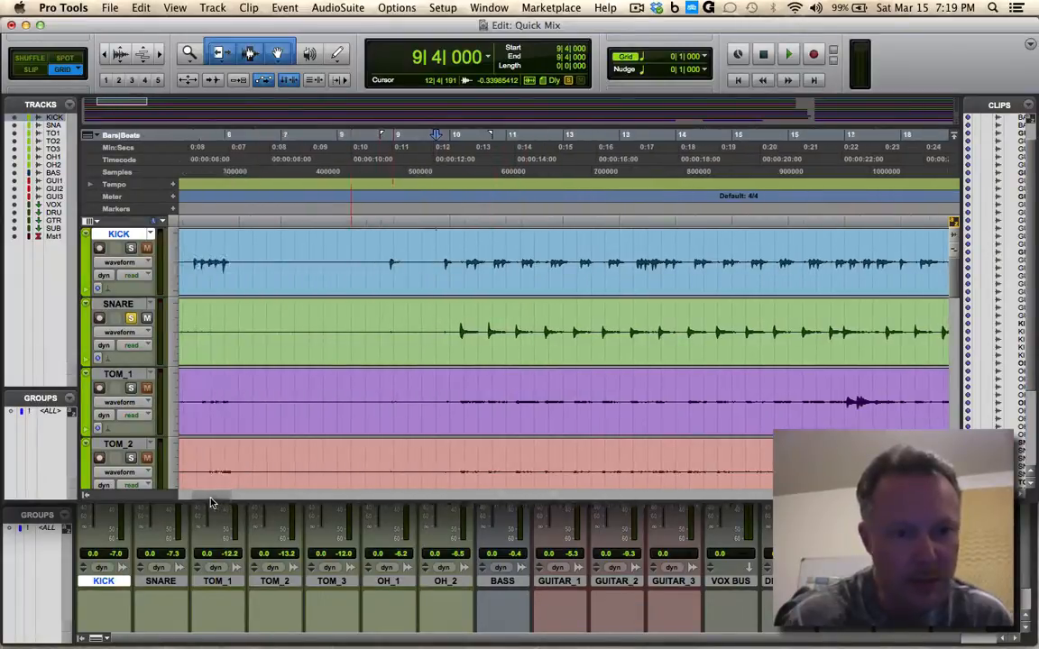
left_click(519, 324)
key("space")
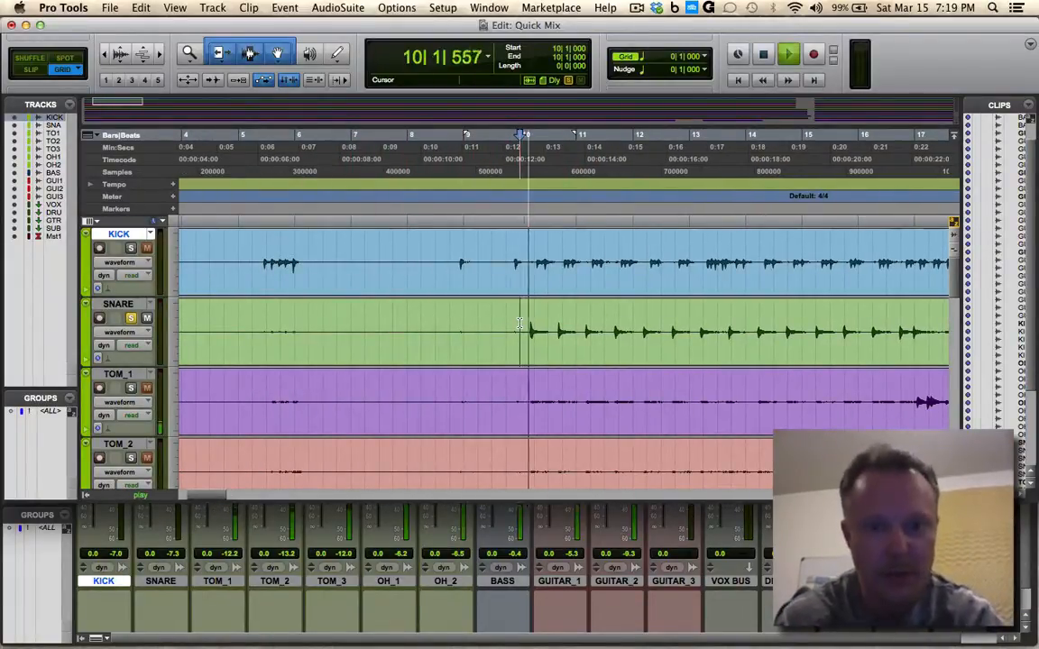
key("space")
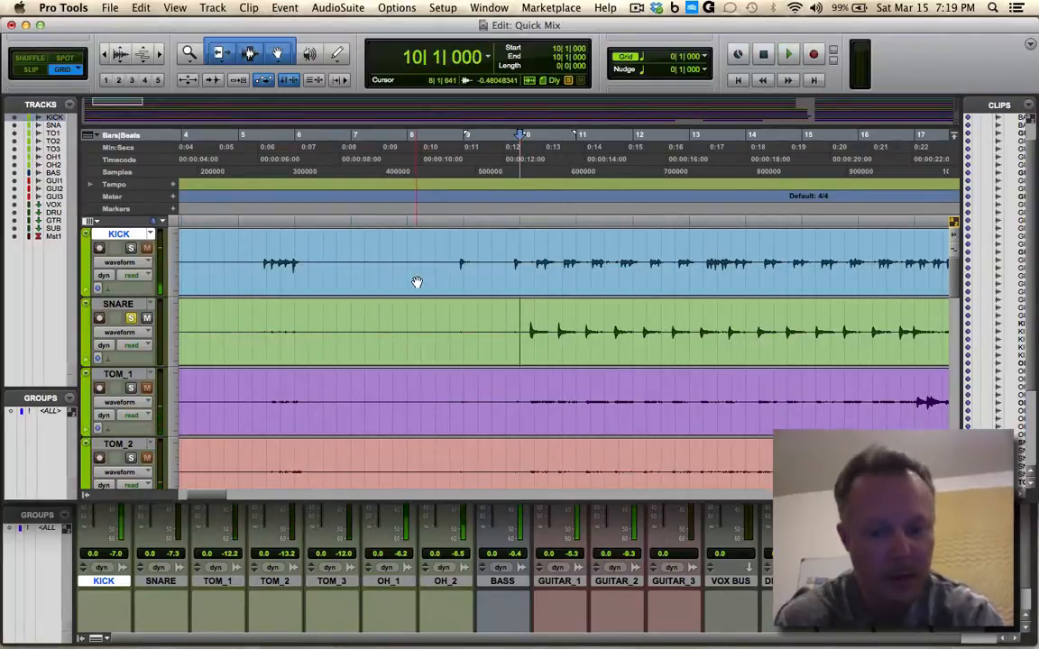
Load Snare 5 Z1.tci from the Snare05 folder into the first sample slot of the SNARE track's Trigger 2
key("super+equal")
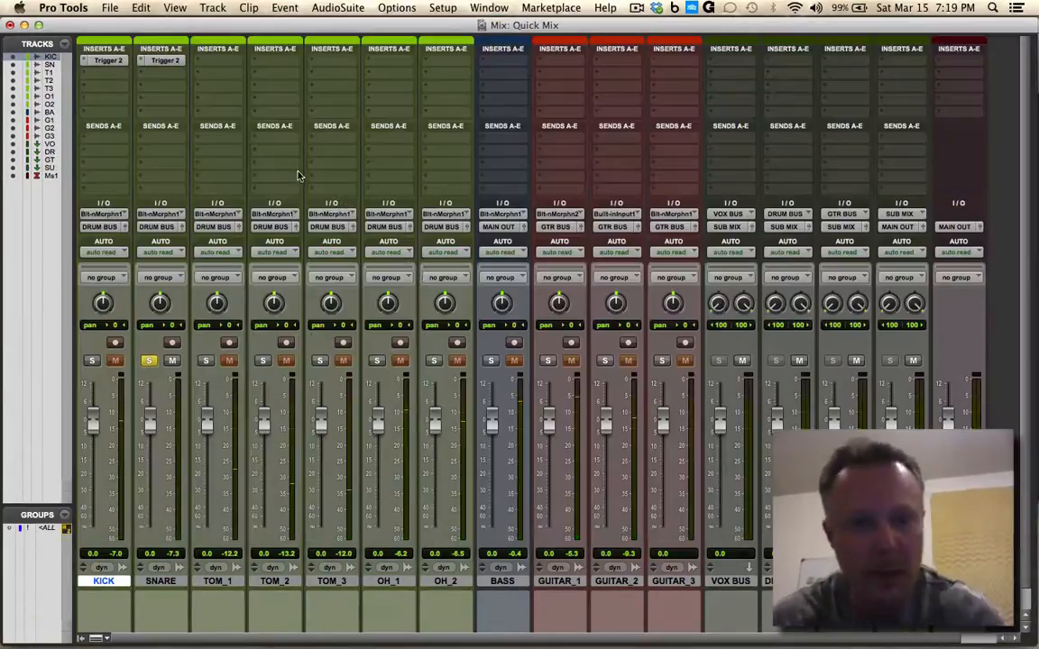
left_click(164, 60)
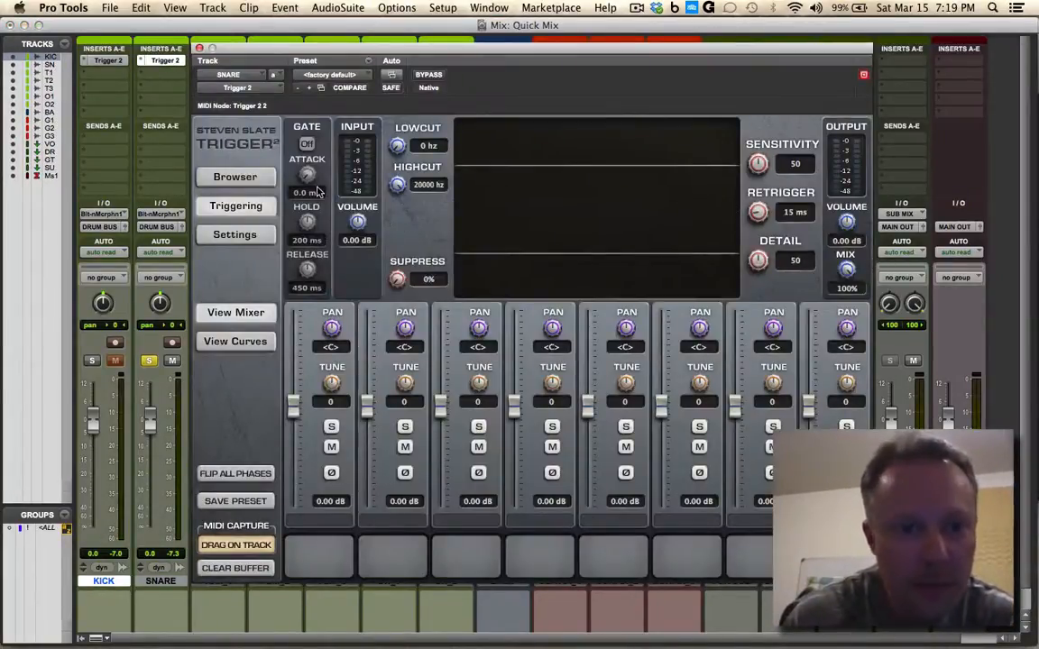
left_click(240, 177)
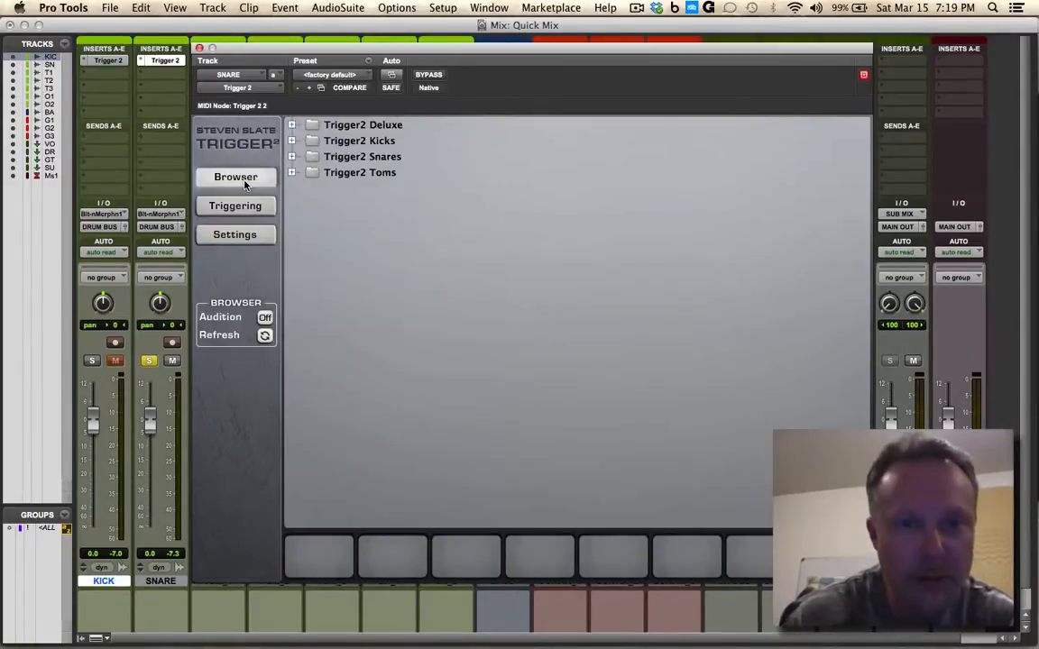
left_click(291, 158)
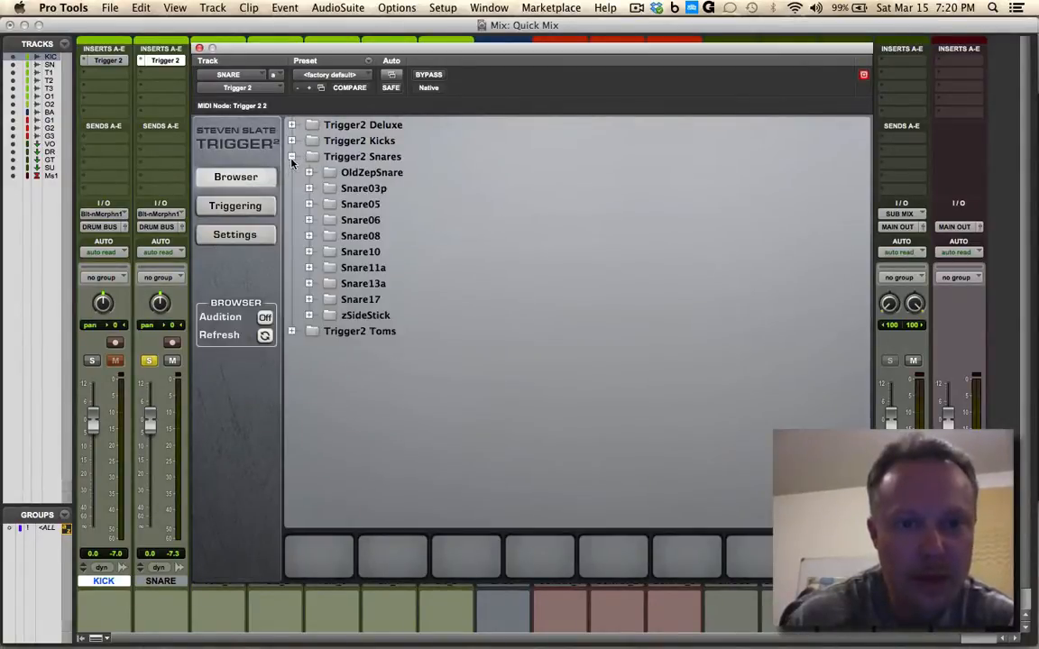
left_click(309, 205)
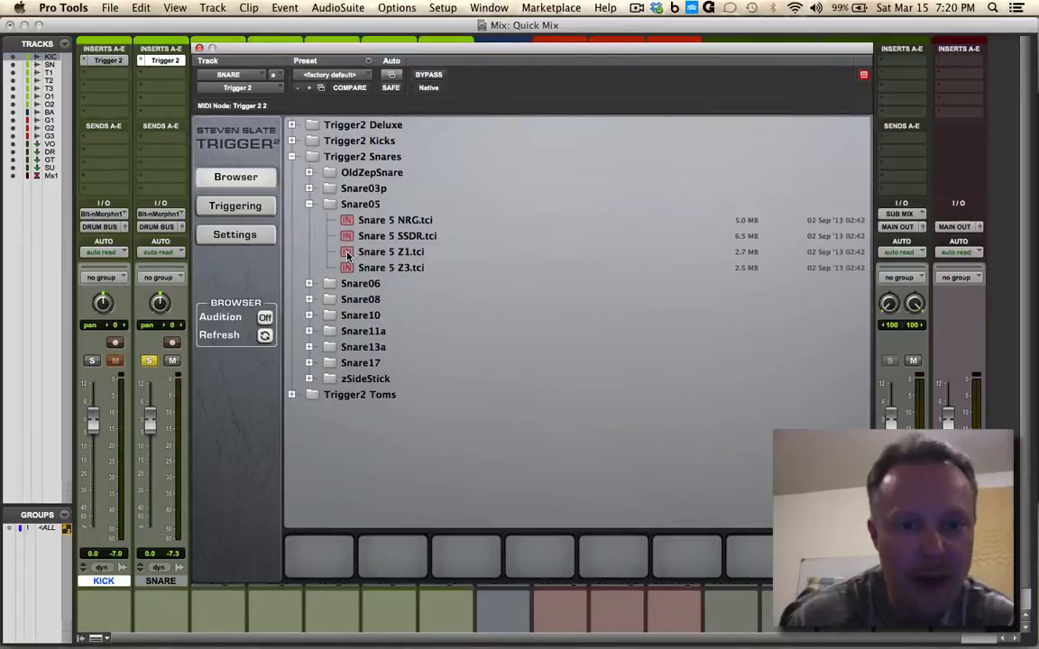
left_click_drag(348, 252, 324, 568)
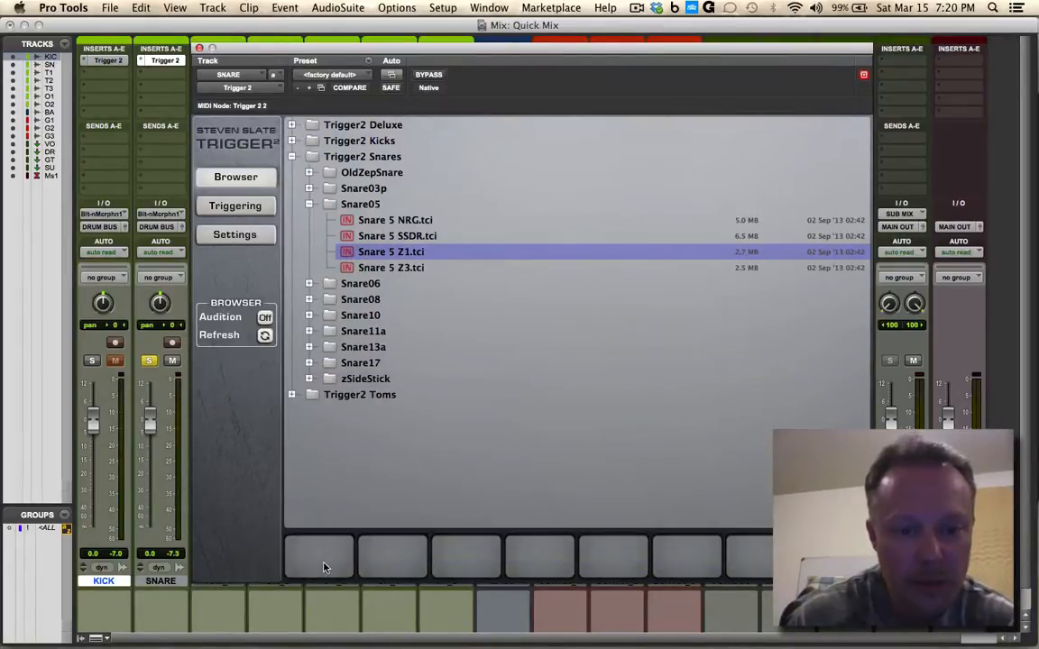
Play the soloed snare with its triggering waveform shown, bypassing and re-enabling Trigger 2 to compare the original with the sample
key("space")
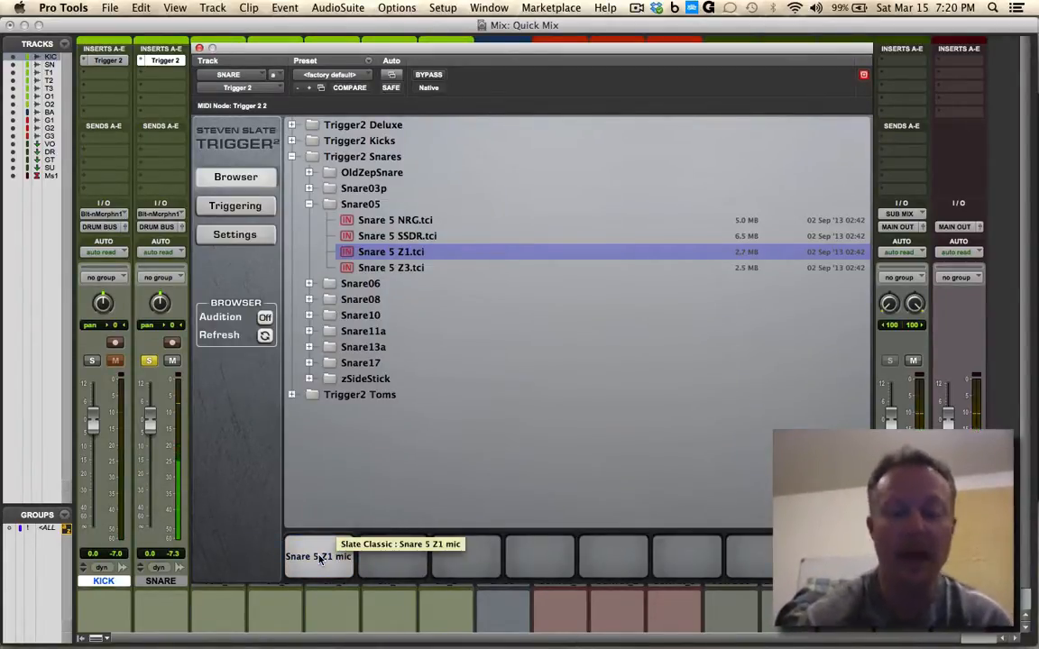
left_click(257, 207)
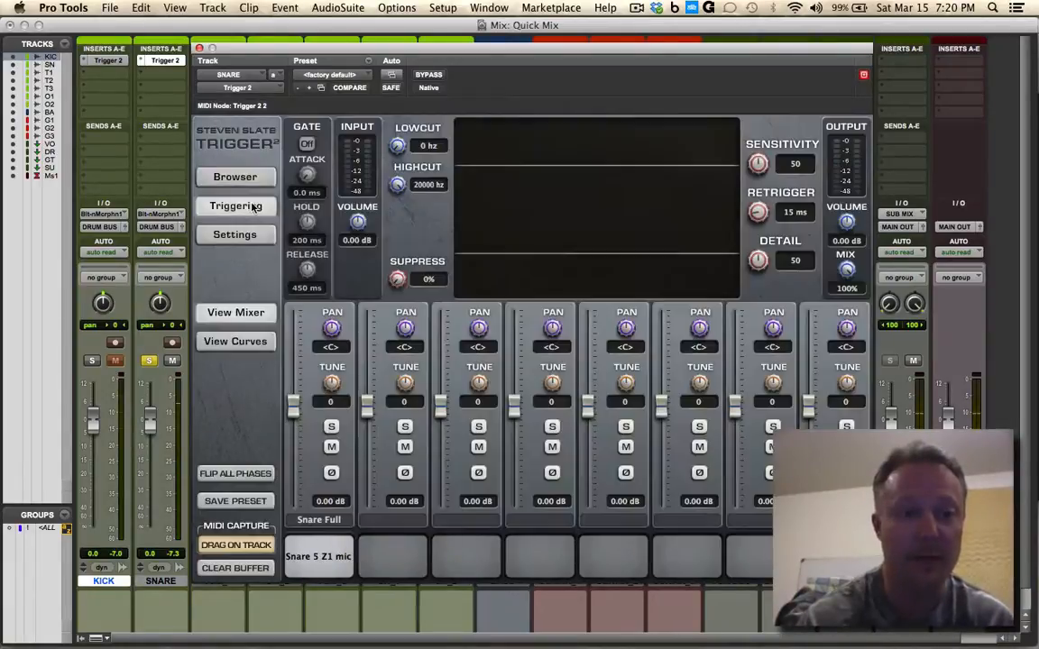
left_click(428, 76)
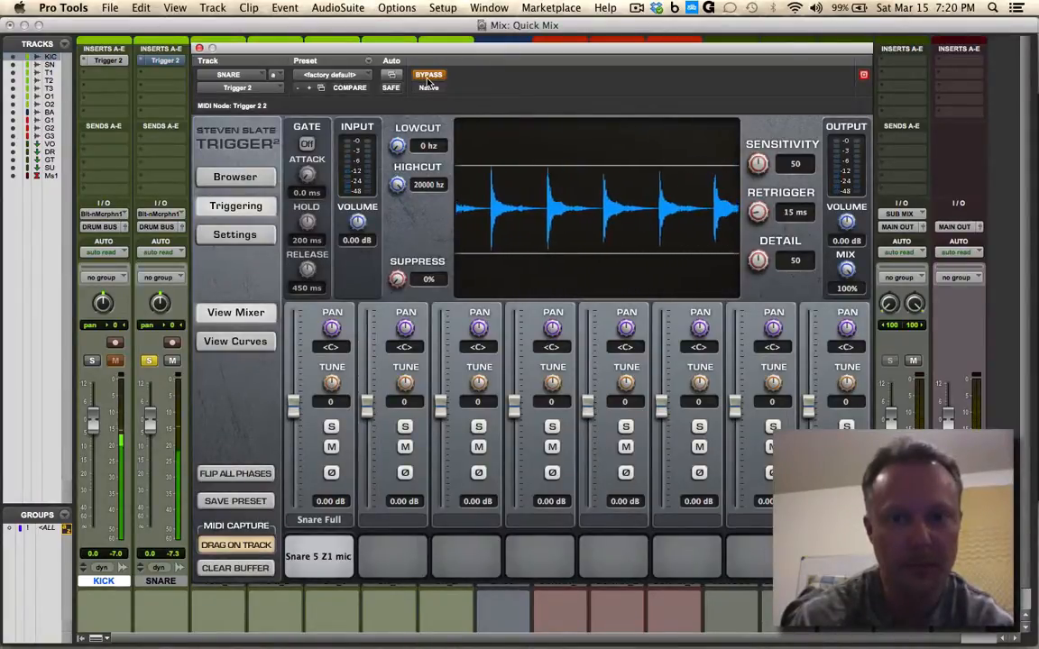
left_click(429, 77)
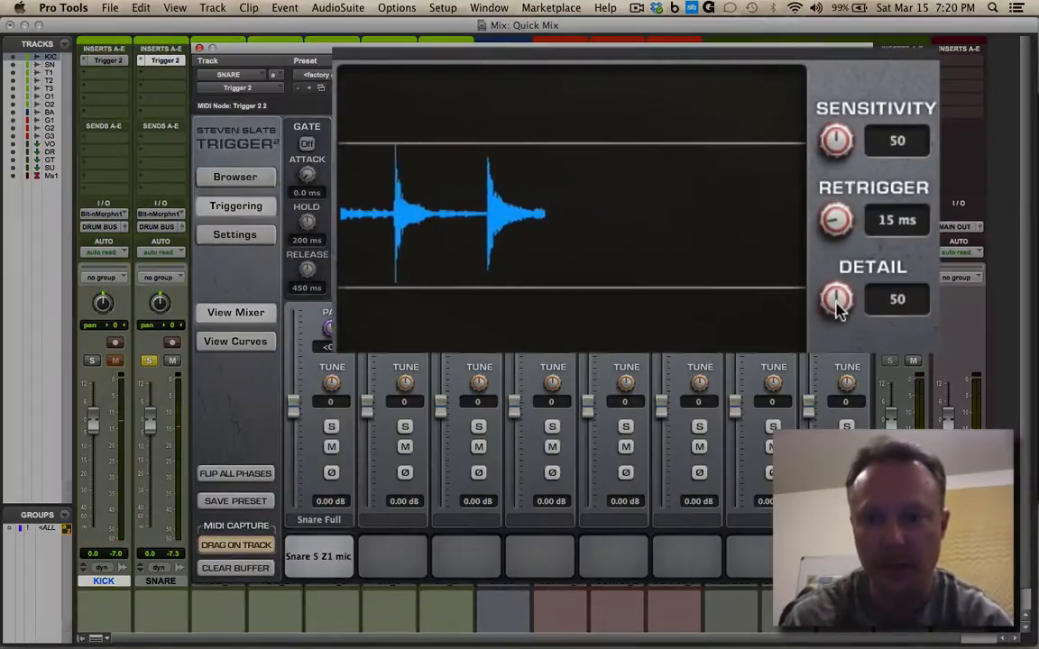
Set the SNARE track's Trigger 2 to Detail 30, Retrigger 10 ms and Sensitivity 81, and close its window
left_click_drag(836, 307, 825, 362)
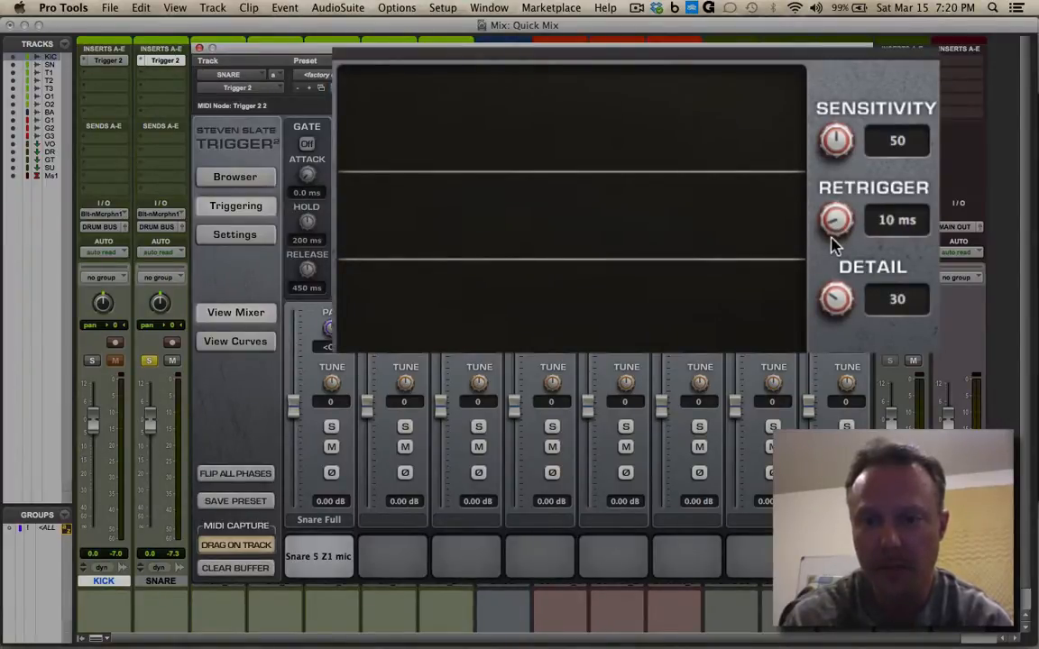
left_click_drag(835, 129, 835, 72)
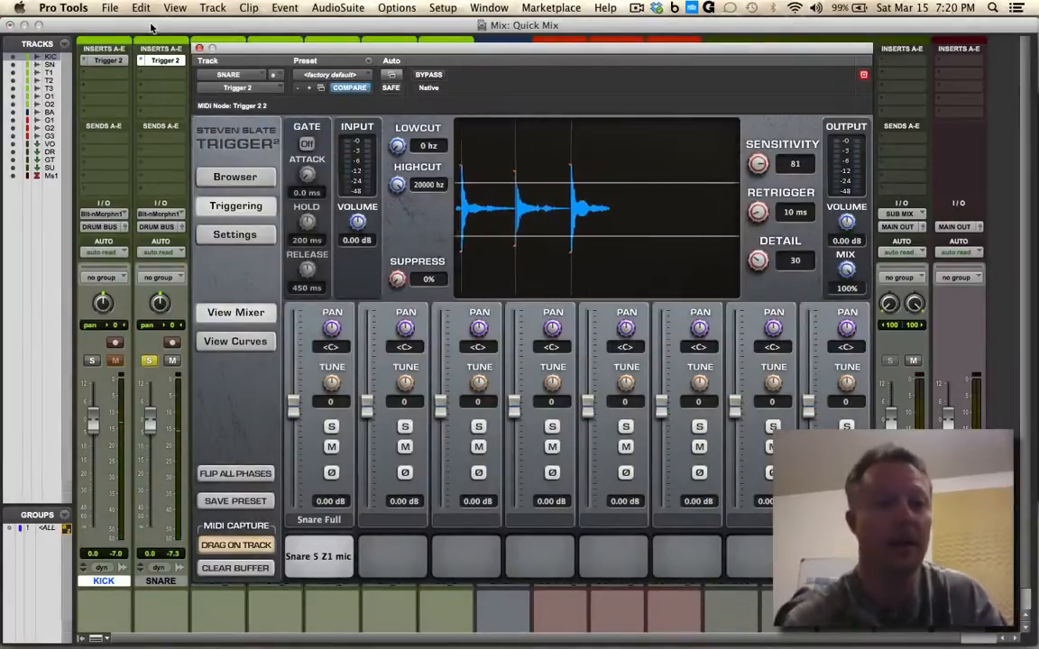
left_click(199, 48)
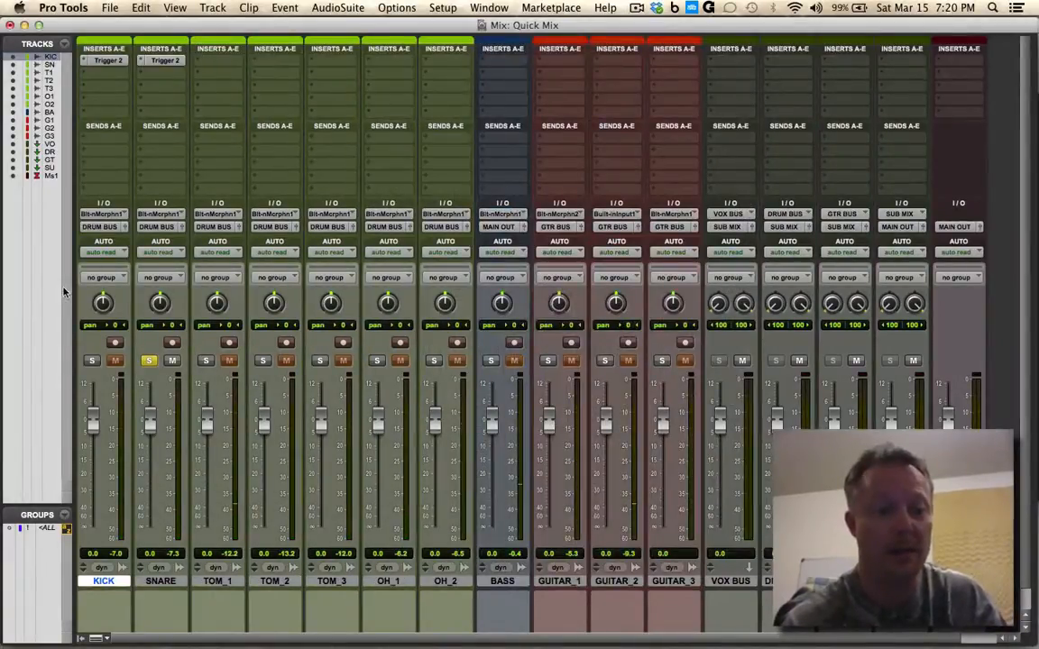
Unsolo the SNARE track, then with the seven drum tracks selected, pull every fader from KICK through GUITAR_3 down to −∞
left_click(151, 361)
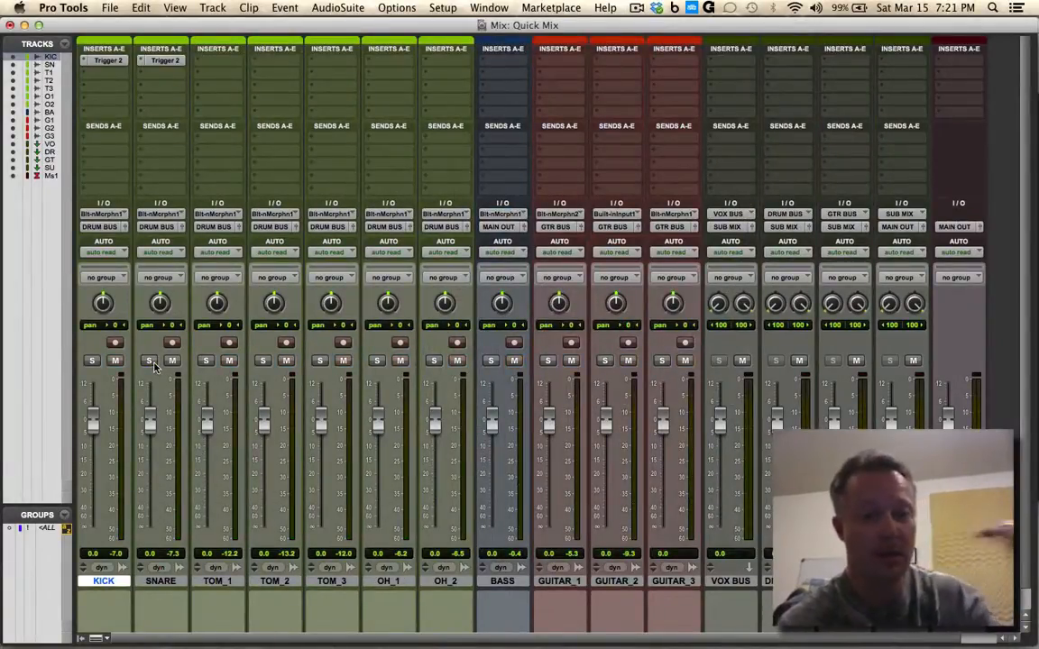
left_click(441, 581, "shift")
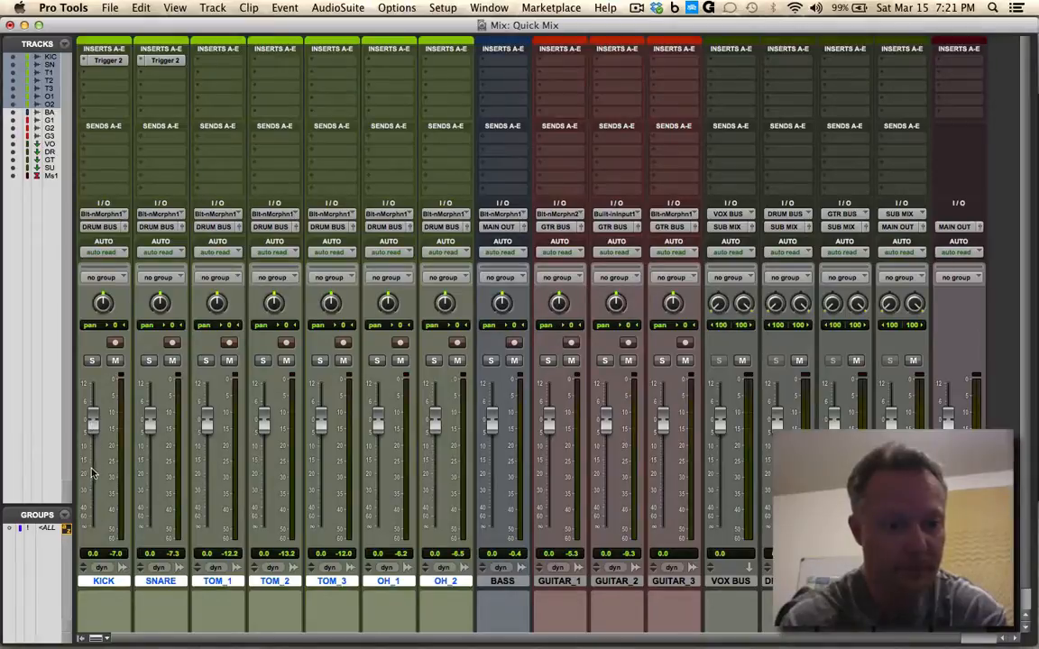
left_click_drag(91, 426, 85, 579)
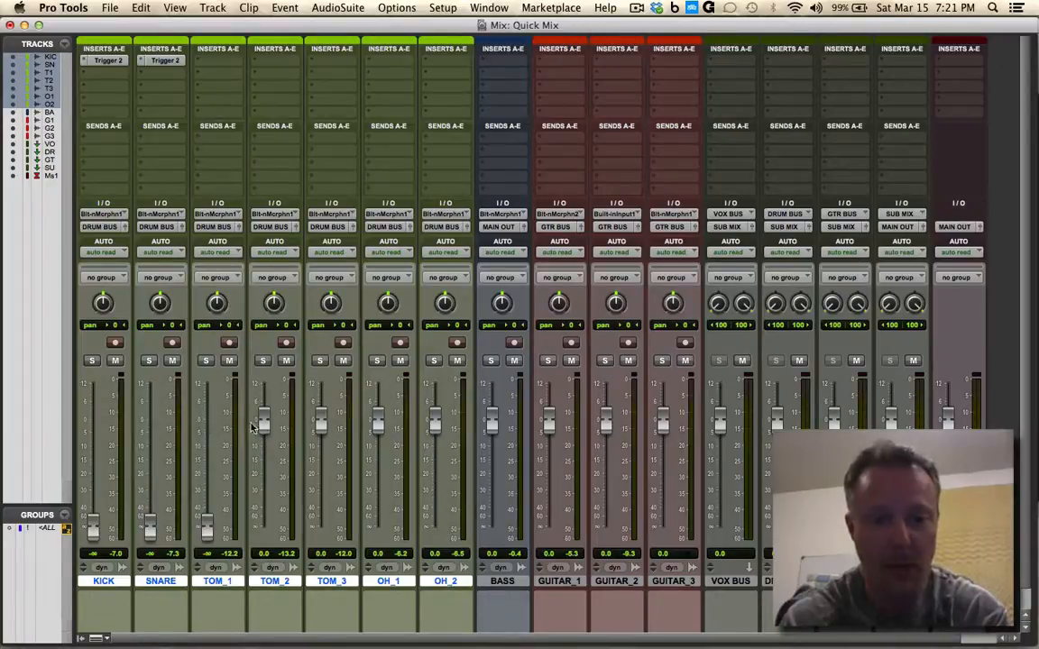
left_click_drag(263, 417, 264, 527)
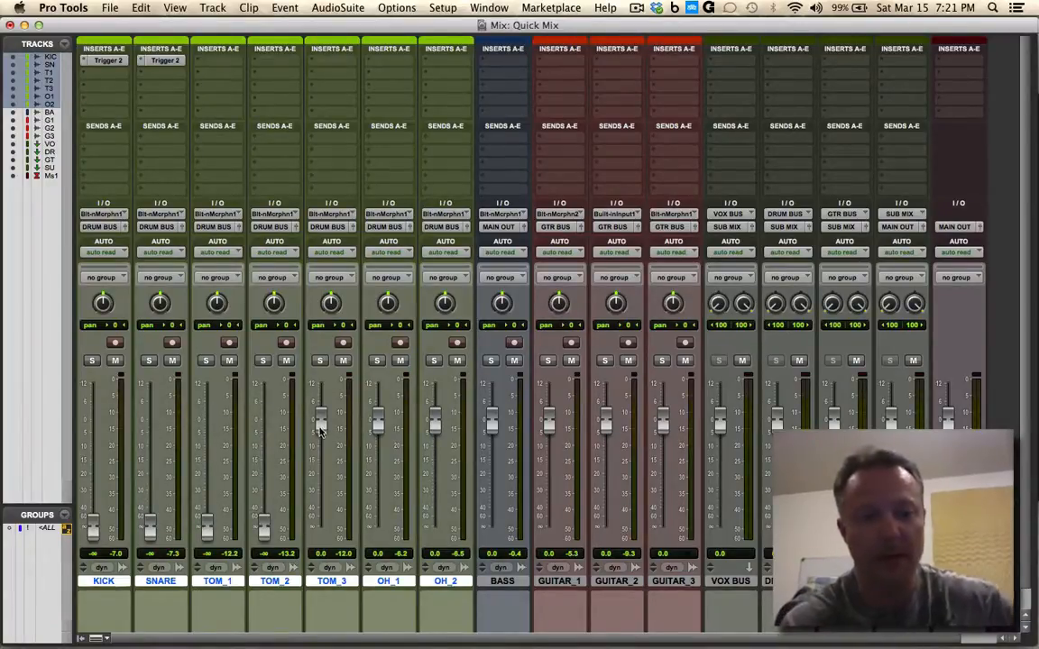
left_click_drag(319, 422, 328, 588)
left_click_drag(377, 422, 386, 577)
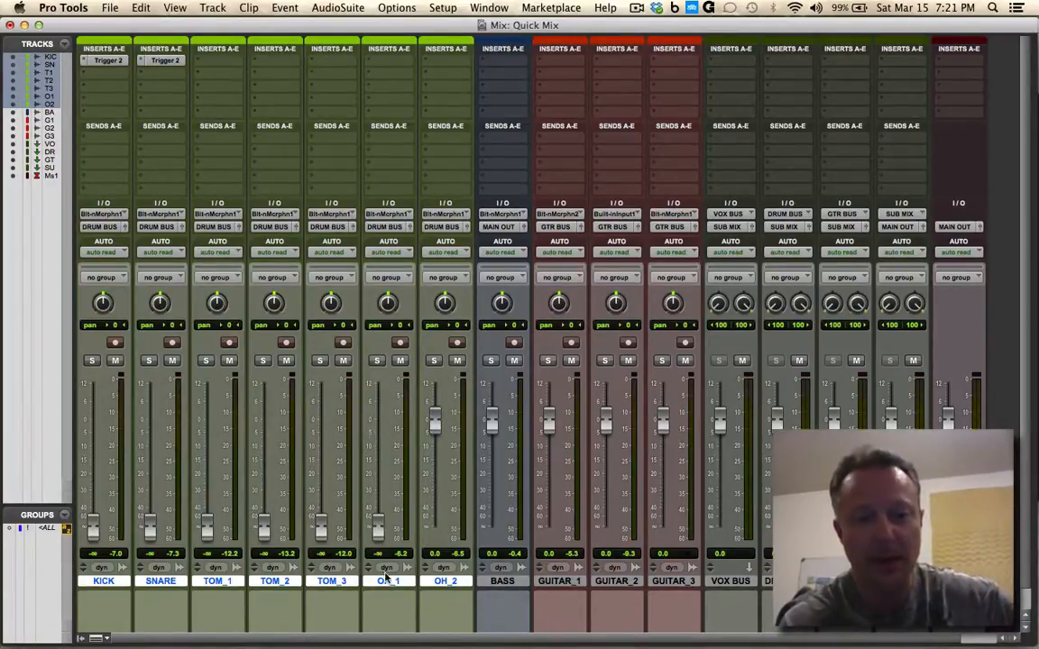
left_click_drag(434, 429, 493, 541)
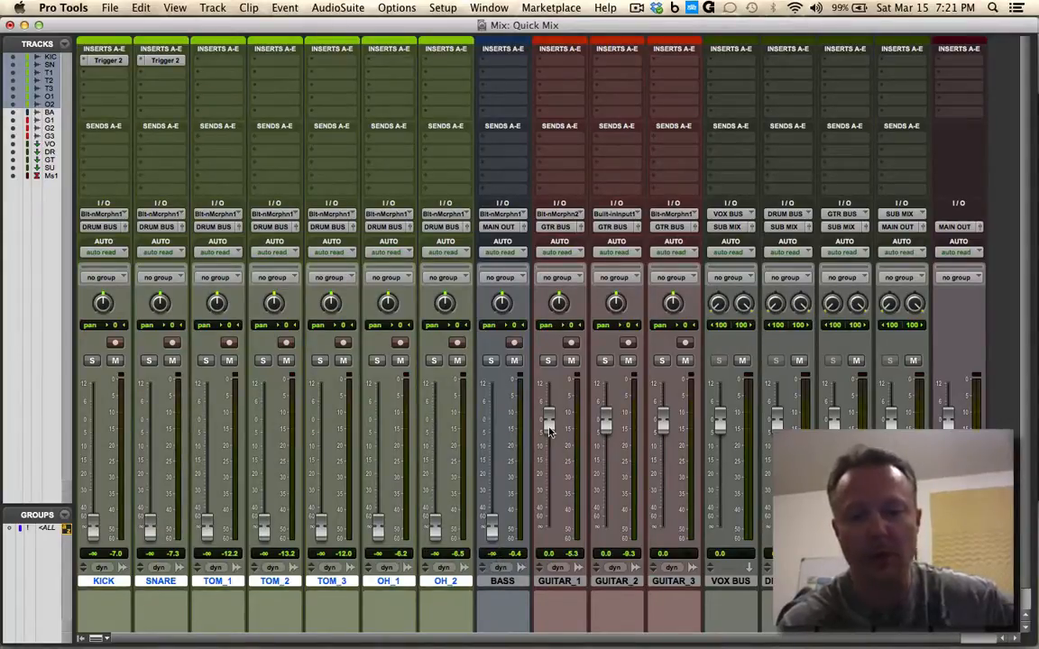
left_click_drag(606, 435, 609, 537)
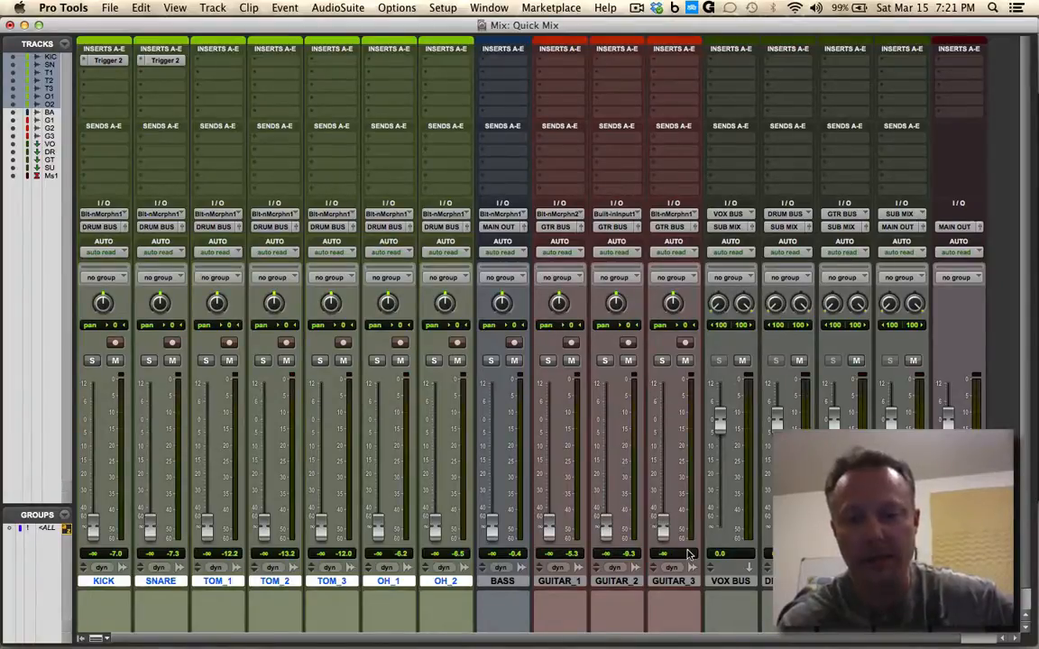
left_click_drag(661, 436, 625, 577)
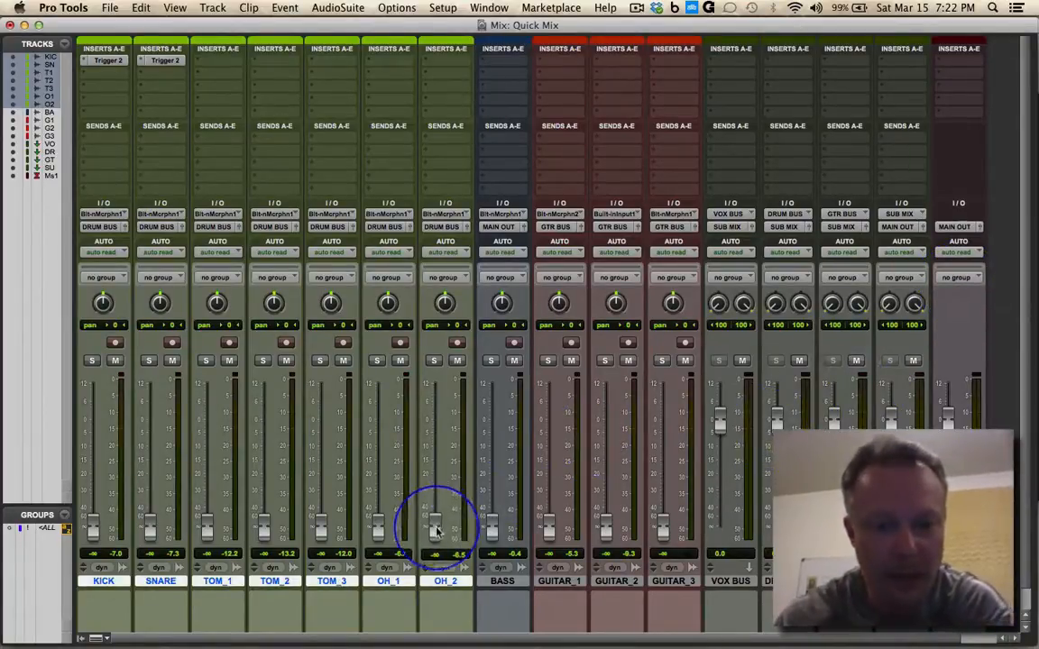
Raise the OH_1 and OH_2 faders to −10.0 dB and pan OH_1 100 left and OH_2 100 right
left_click_drag(433, 534, 429, 475)
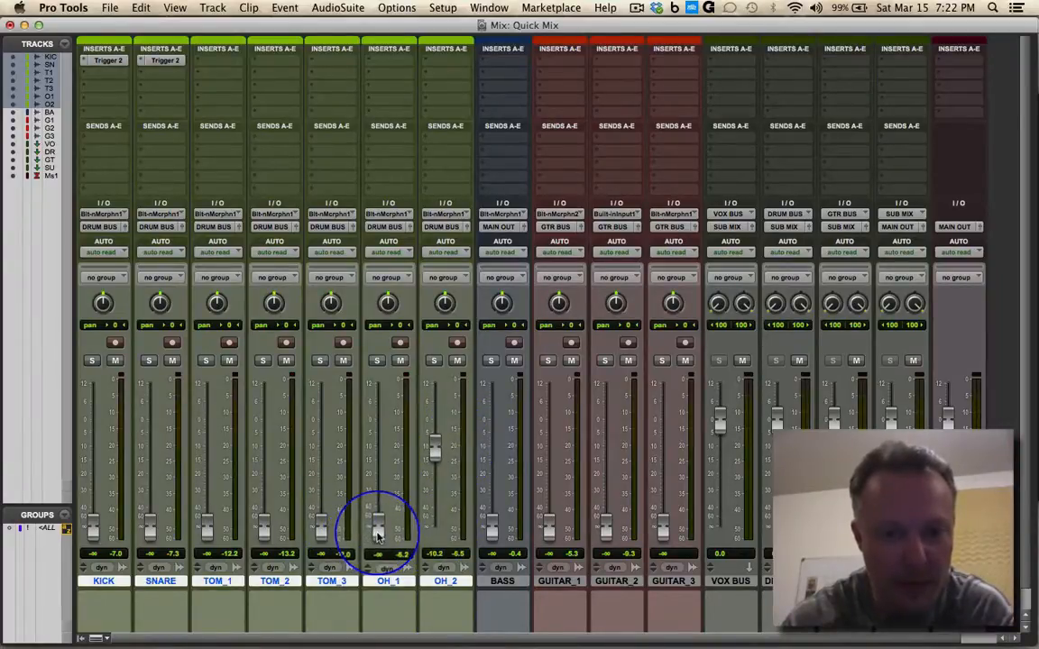
left_click_drag(377, 525, 386, 455)
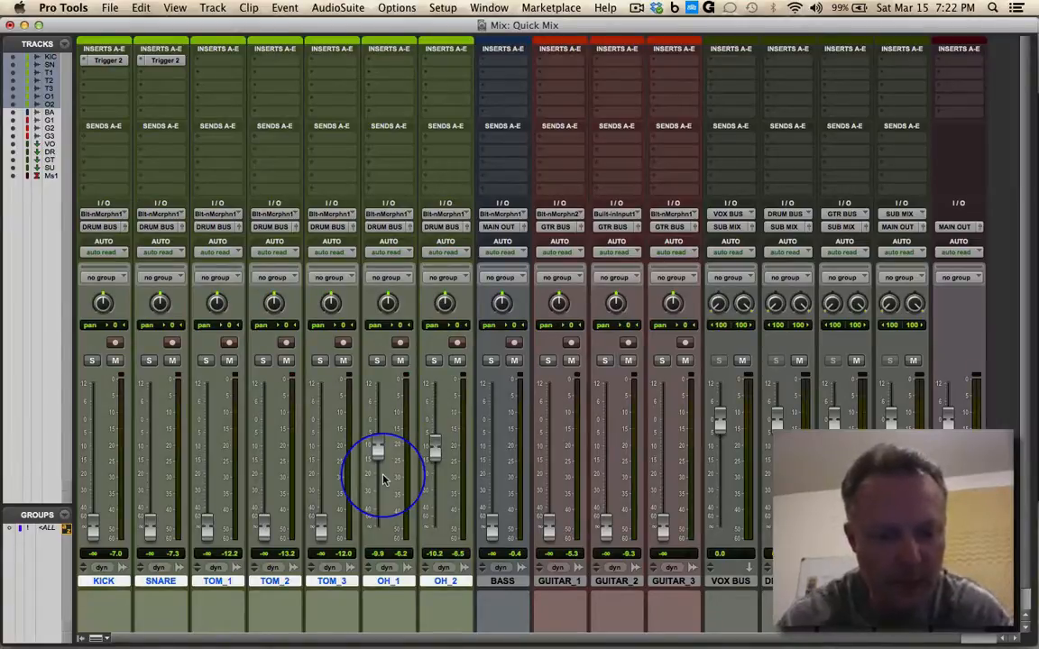
left_click_drag(377, 451, 381, 454)
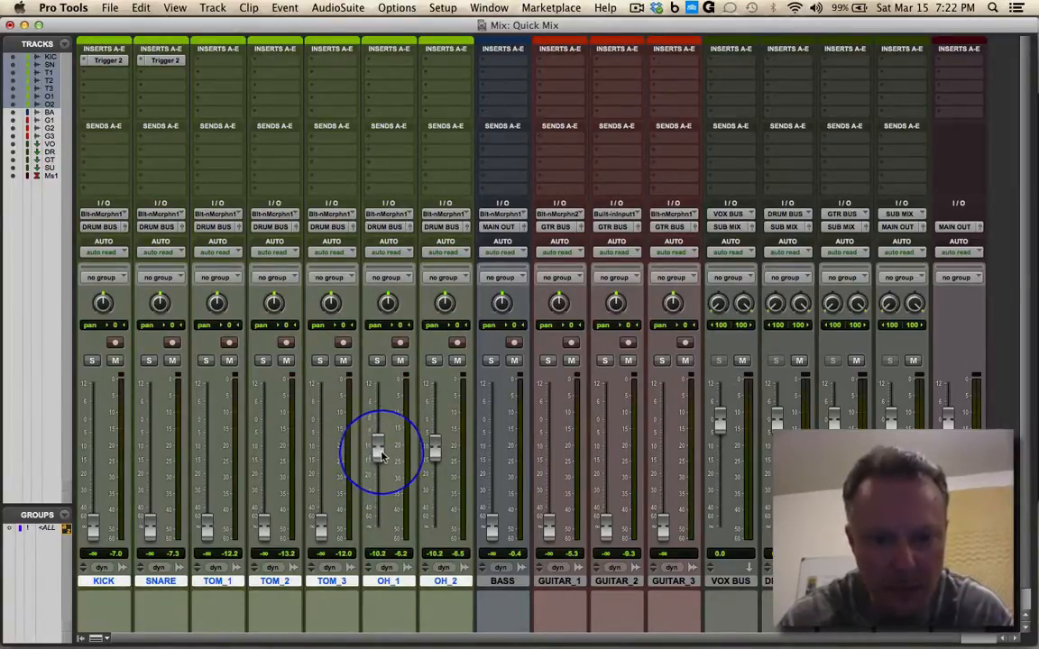
left_click_drag(379, 453, 435, 451)
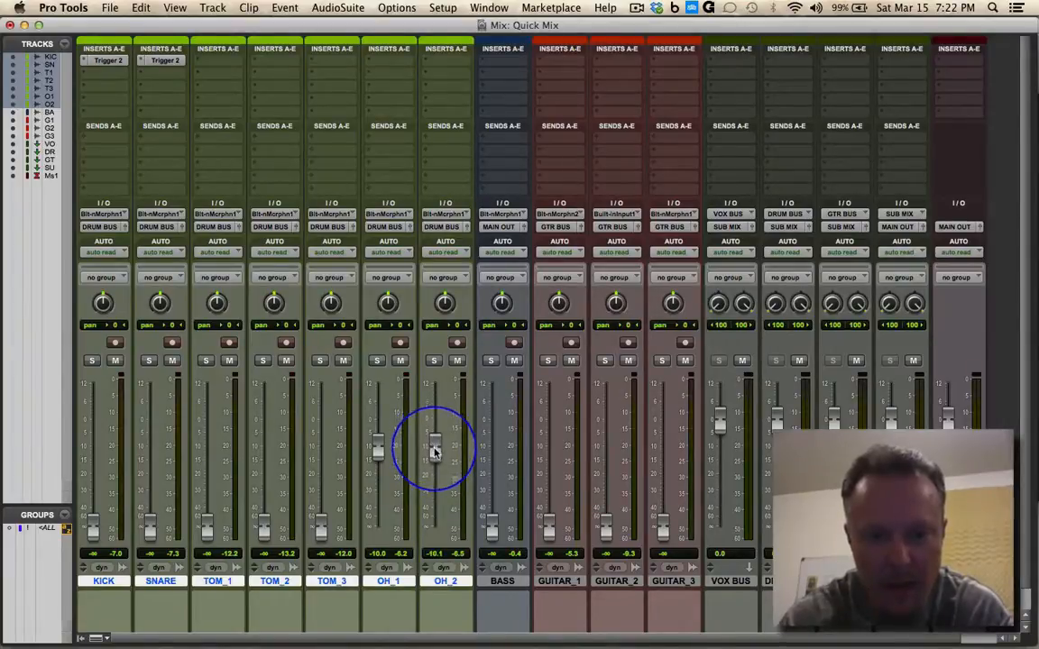
left_click_drag(389, 298, 388, 411)
left_click_drag(443, 301, 451, 208)
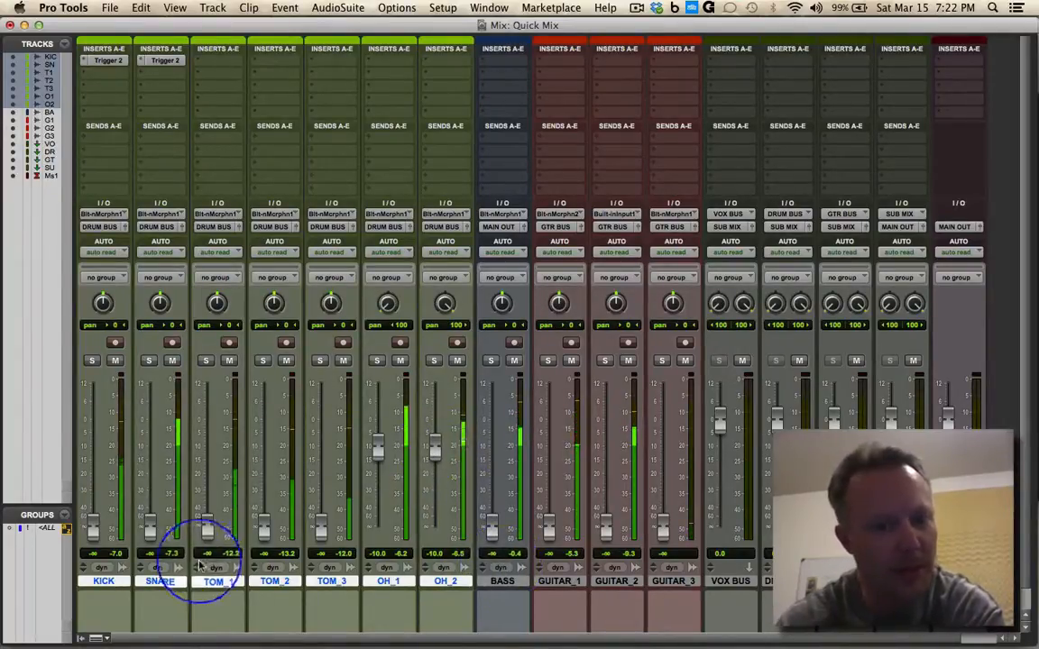
During playback, raise the KICK fader to −7.0 dB and the SNARE fader to −1.5 dB
left_click_drag(91, 532, 97, 450)
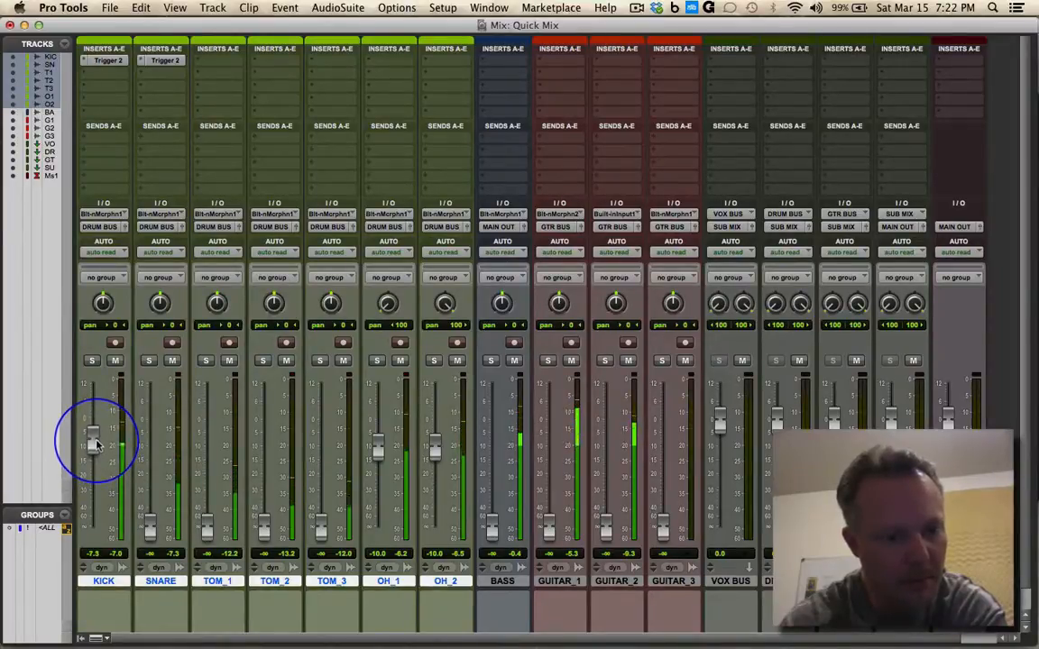
left_click_drag(96, 443, 94, 442)
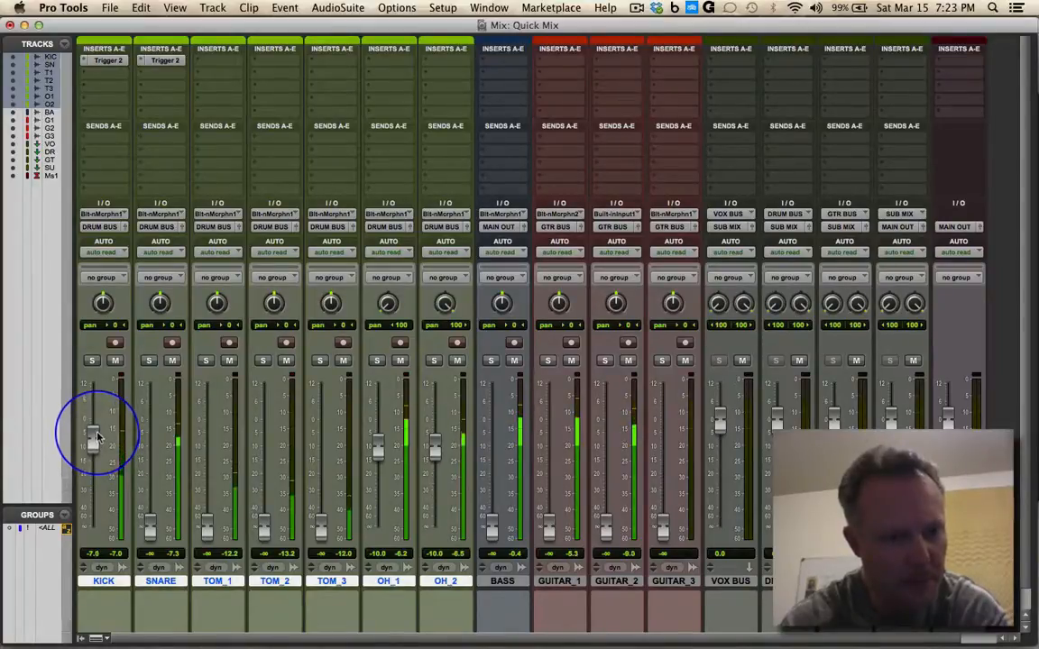
left_click_drag(153, 526, 155, 439)
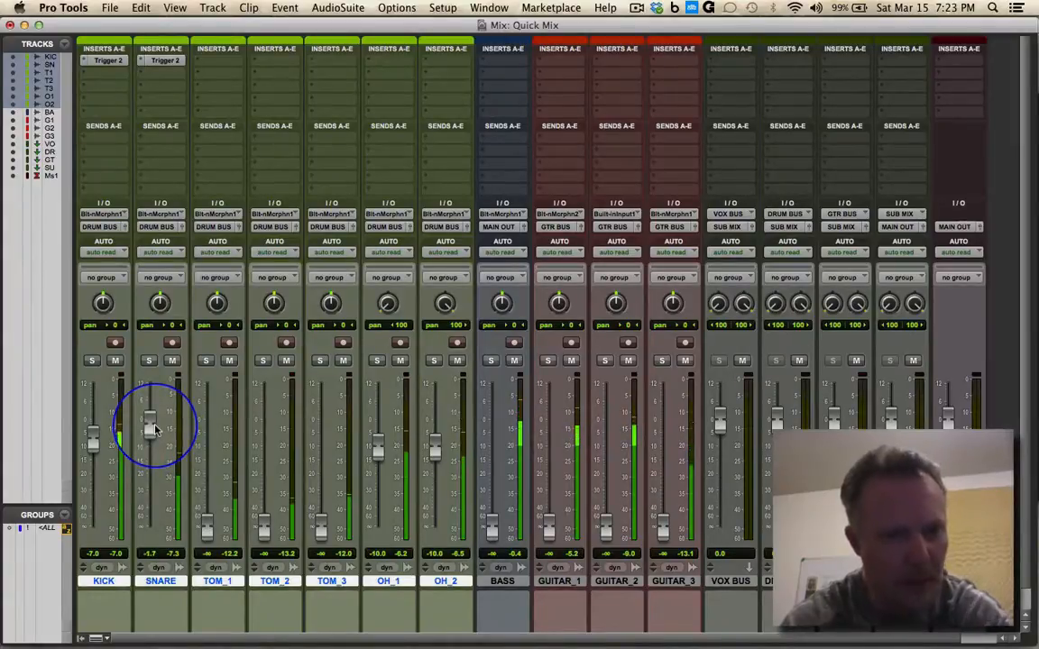
left_click_drag(155, 428, 147, 418)
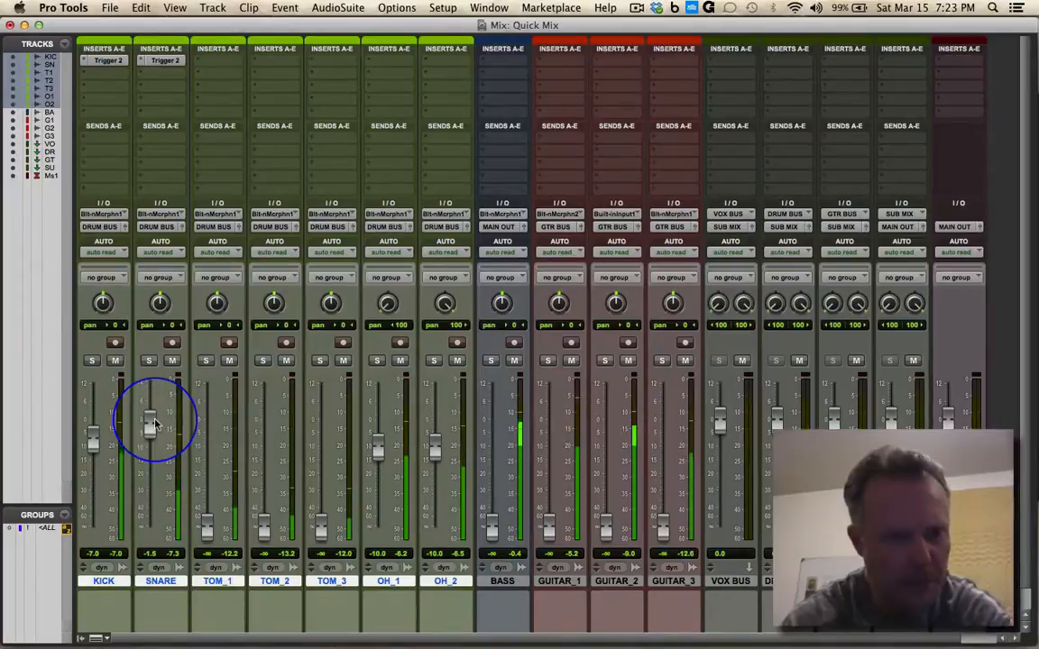
Solo KICK and SNARE together to check their balance, and unsolo both
left_click(91, 361)
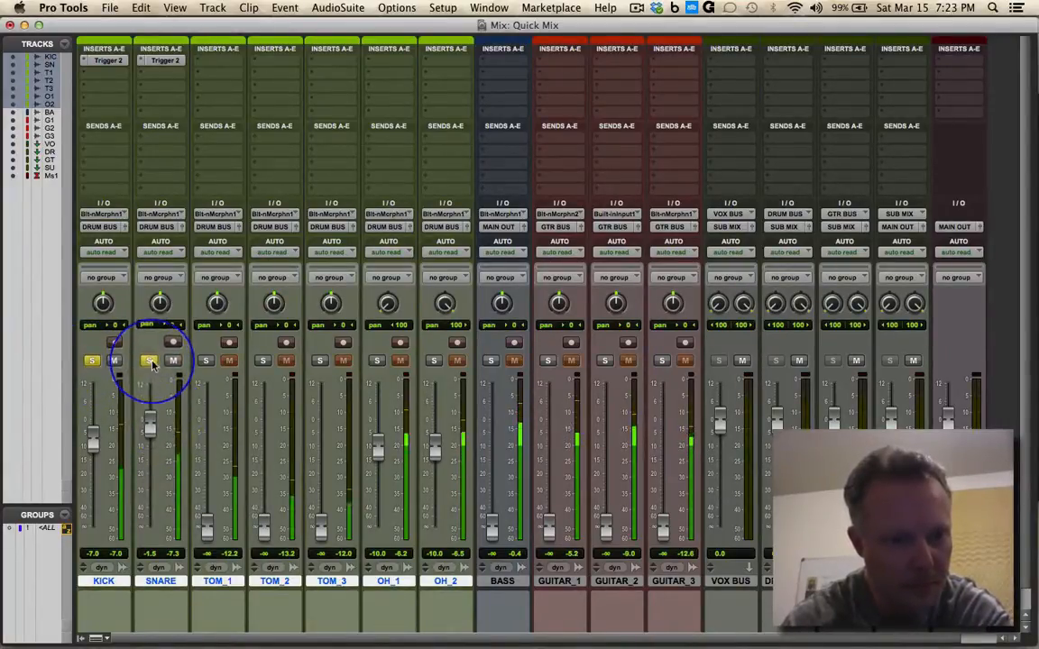
left_click(147, 363)
left_click(90, 361)
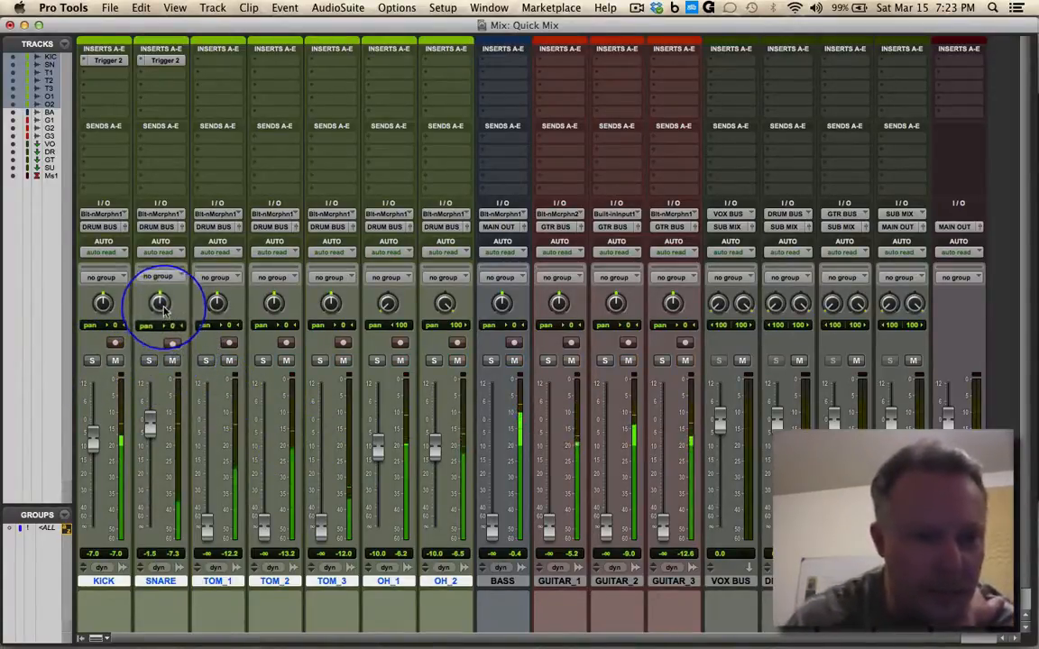
Pan SNARE 11 right, TOM_1 33 left, TOM_2 13 left and TOM_3 43 right, and raise the three tom faders to −9.0 dB
left_click_drag(163, 302, 207, 316)
left_click_drag(273, 307, 329, 285)
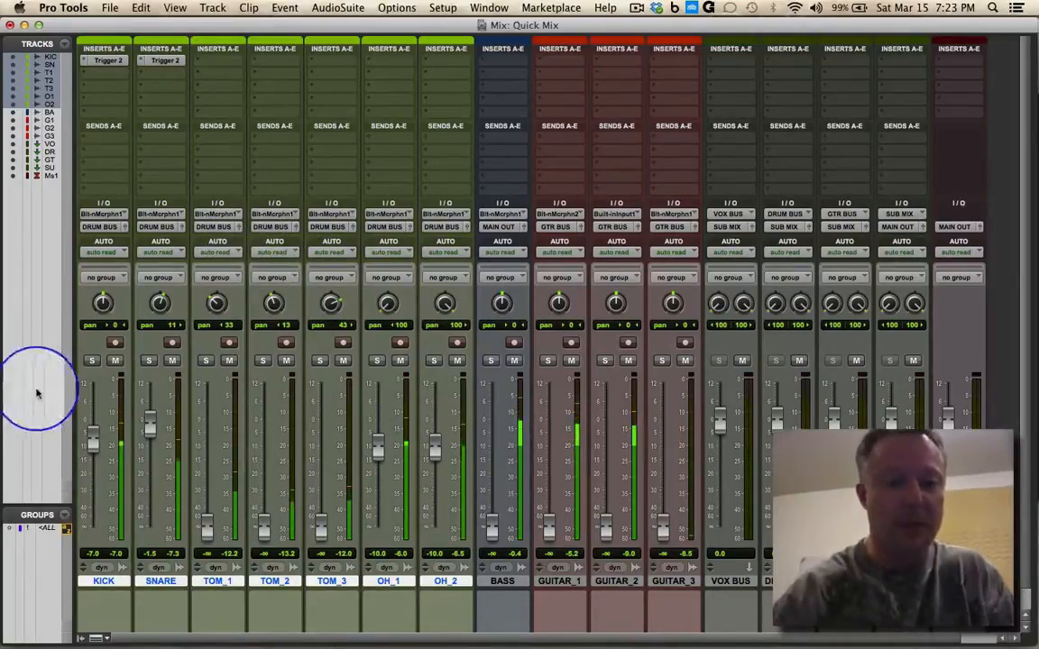
left_click_drag(206, 531, 208, 441)
left_click_drag(265, 528, 276, 453)
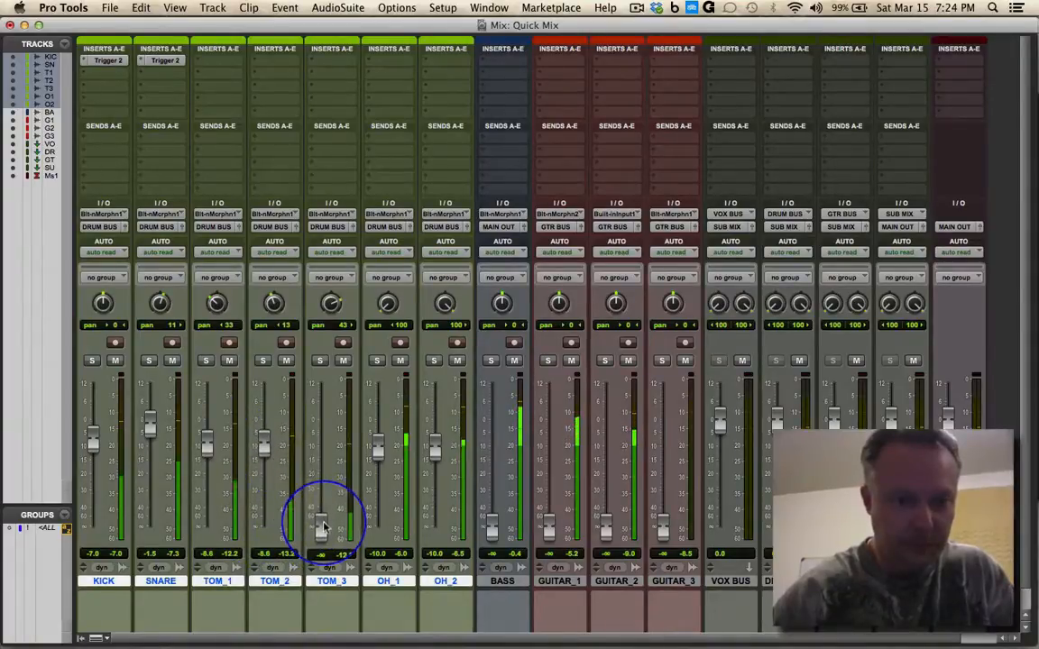
left_click_drag(321, 523, 325, 447)
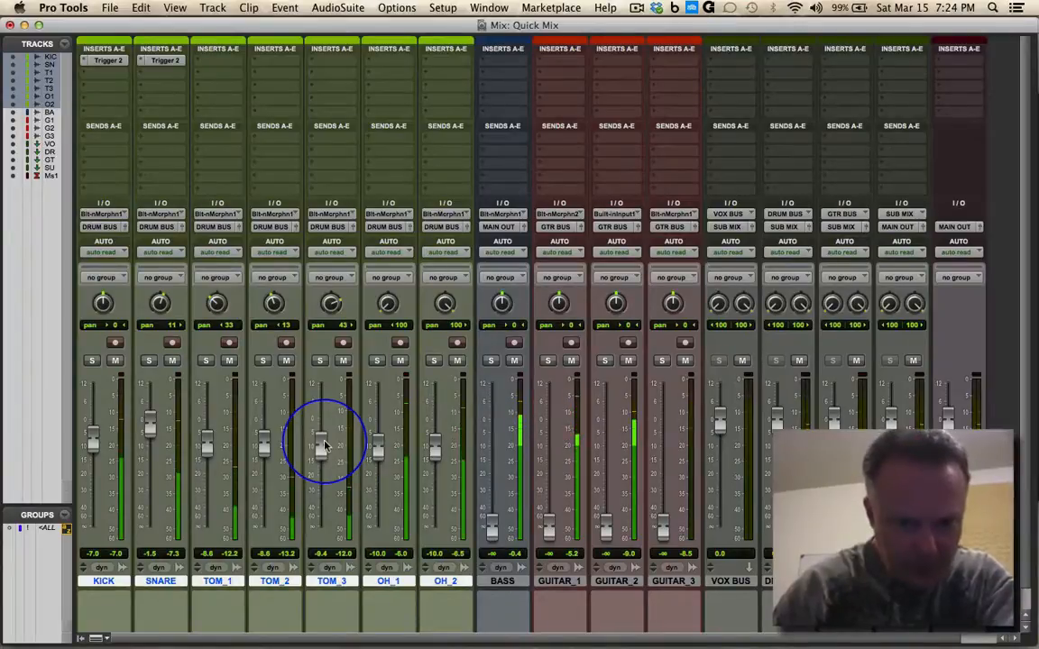
left_click_drag(324, 445, 322, 440)
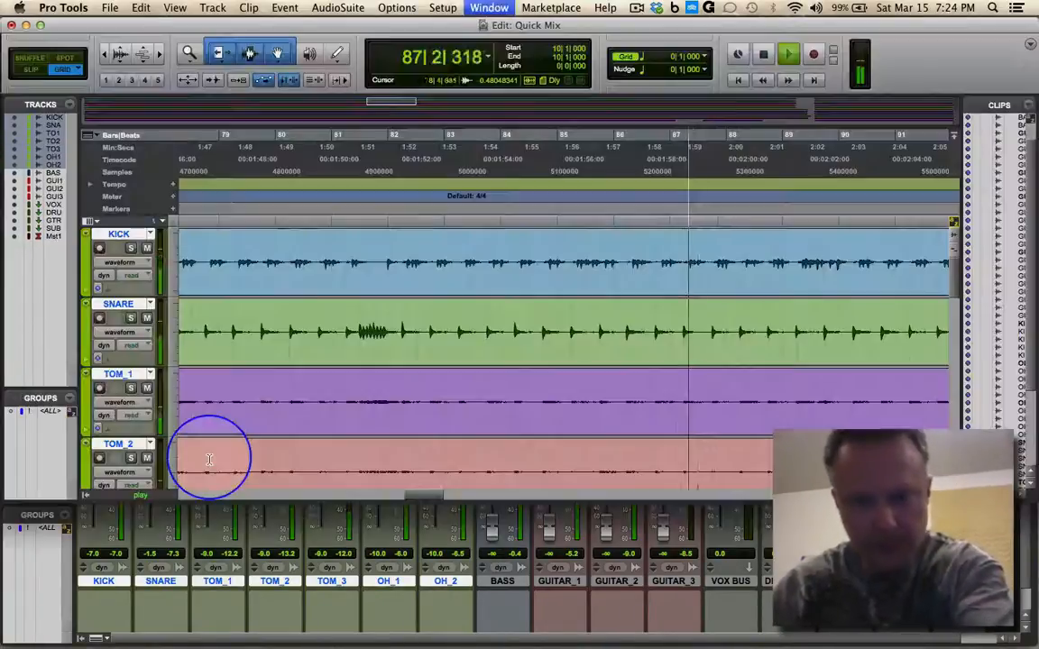
Examine the tom waveforms in the edit timeline for tom hits while playback continues, and return to the mix view
key("super+equal")
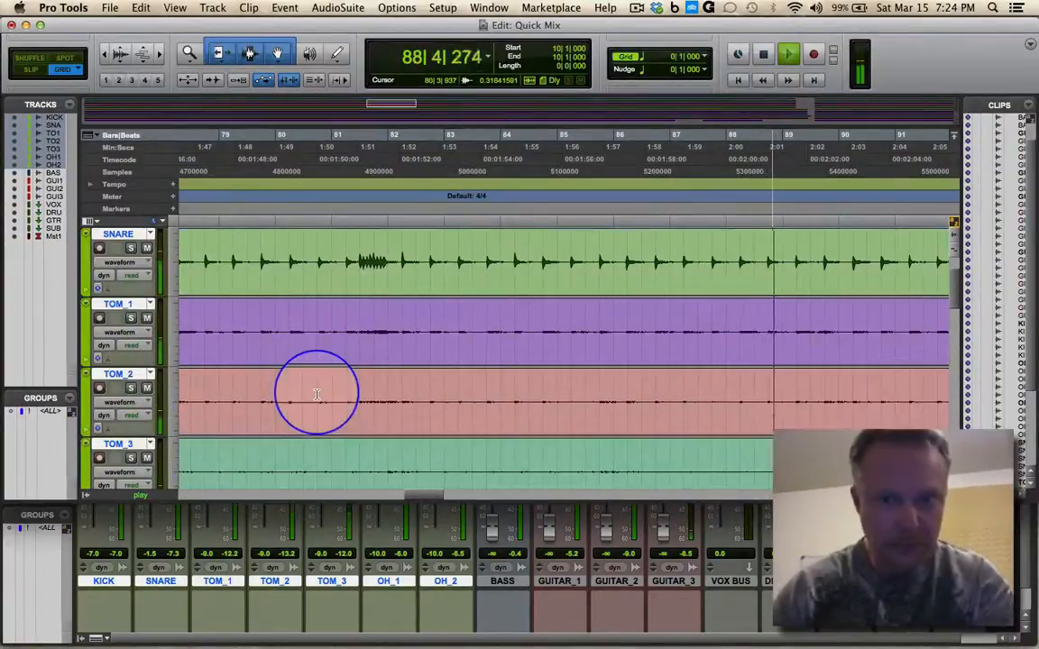
scroll(315, 394, "down", 2)
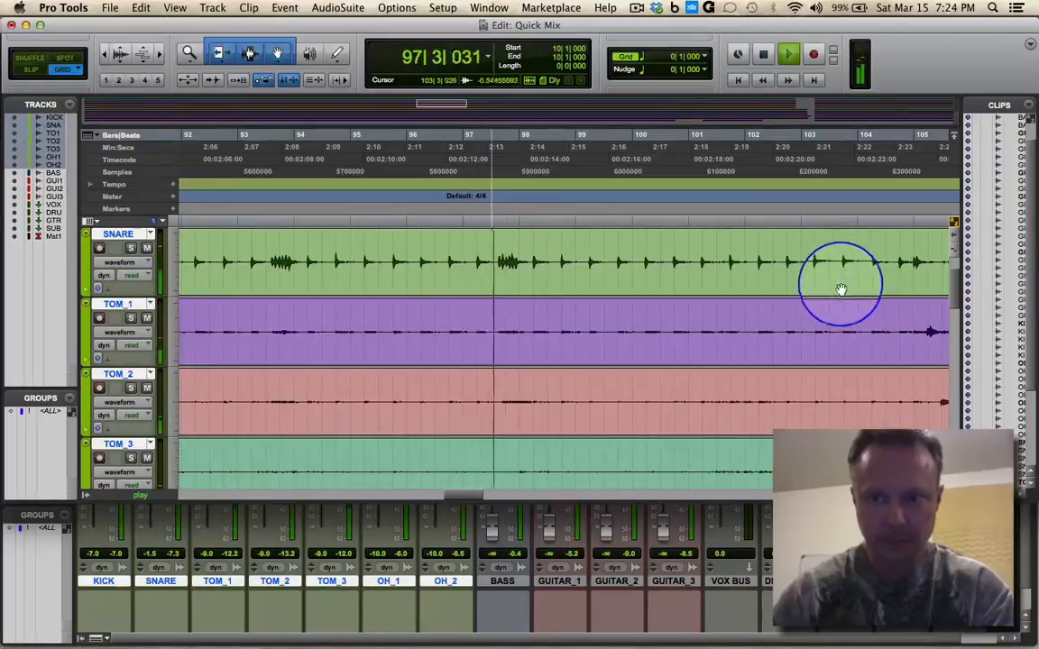
key("super+equal")
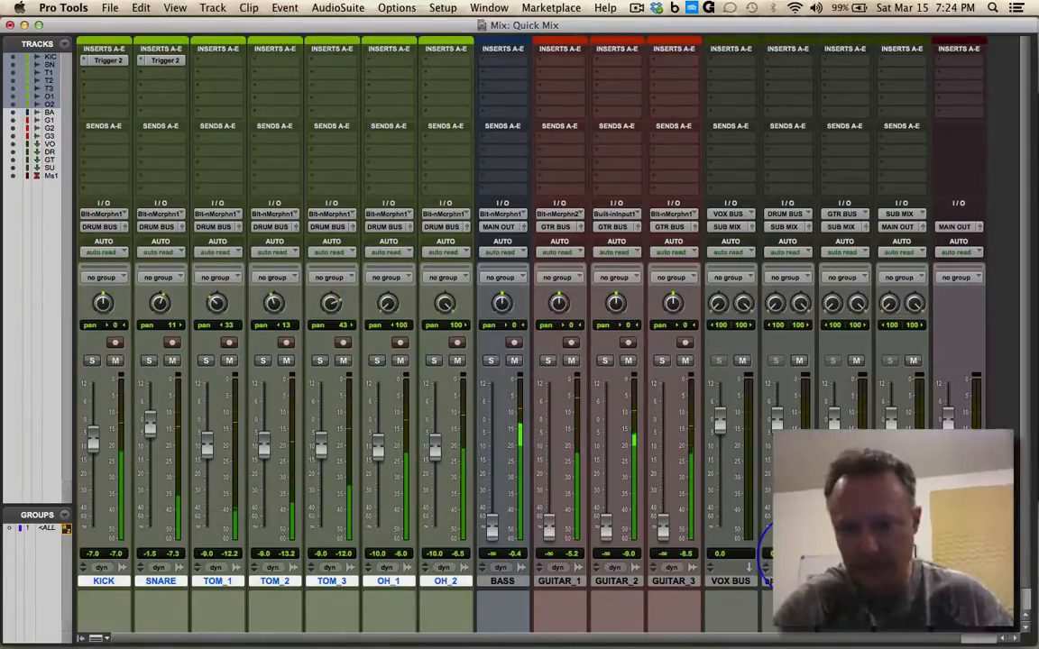
key("super+equal")
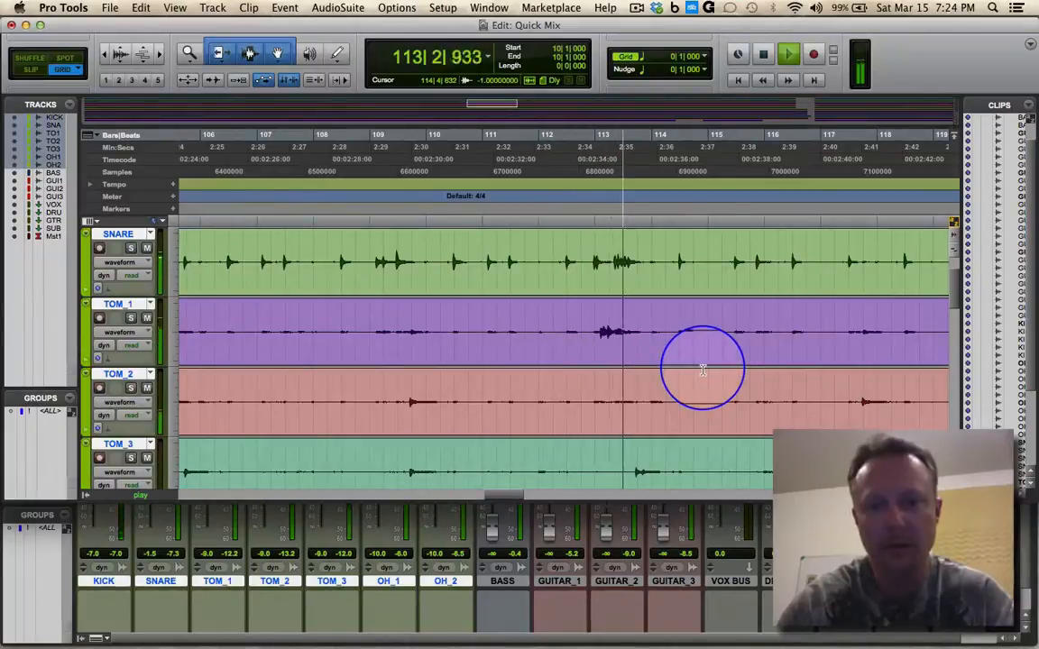
key("super+equal")
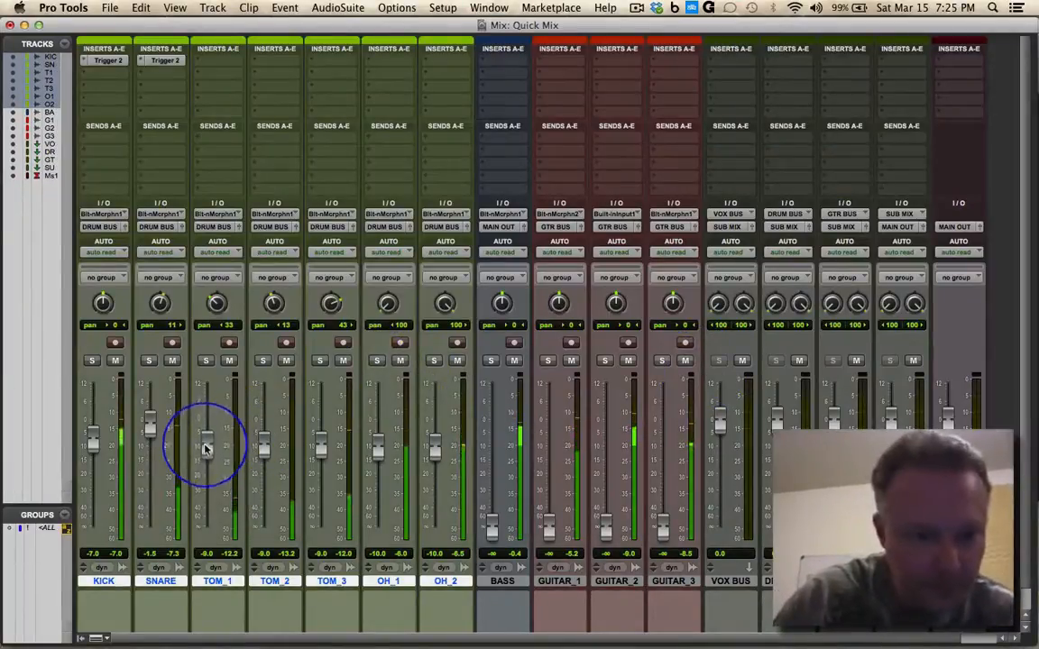
Raise the TOM_1, TOM_2 and TOM_3 faders to −6.5 dB each
left_click_drag(206, 449, 208, 442)
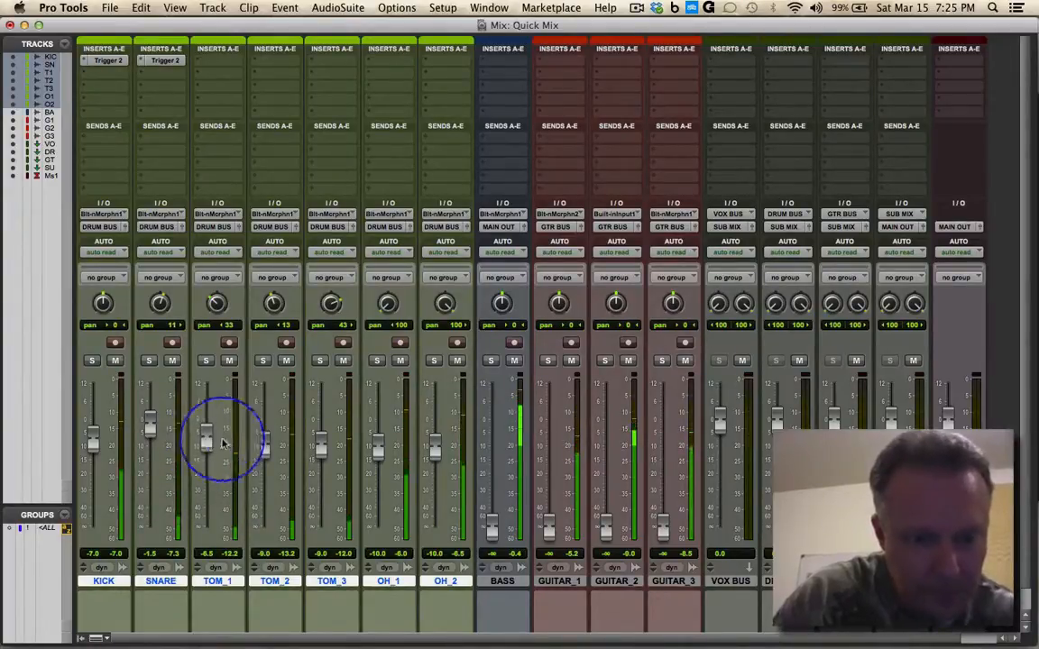
left_click_drag(263, 450, 267, 390)
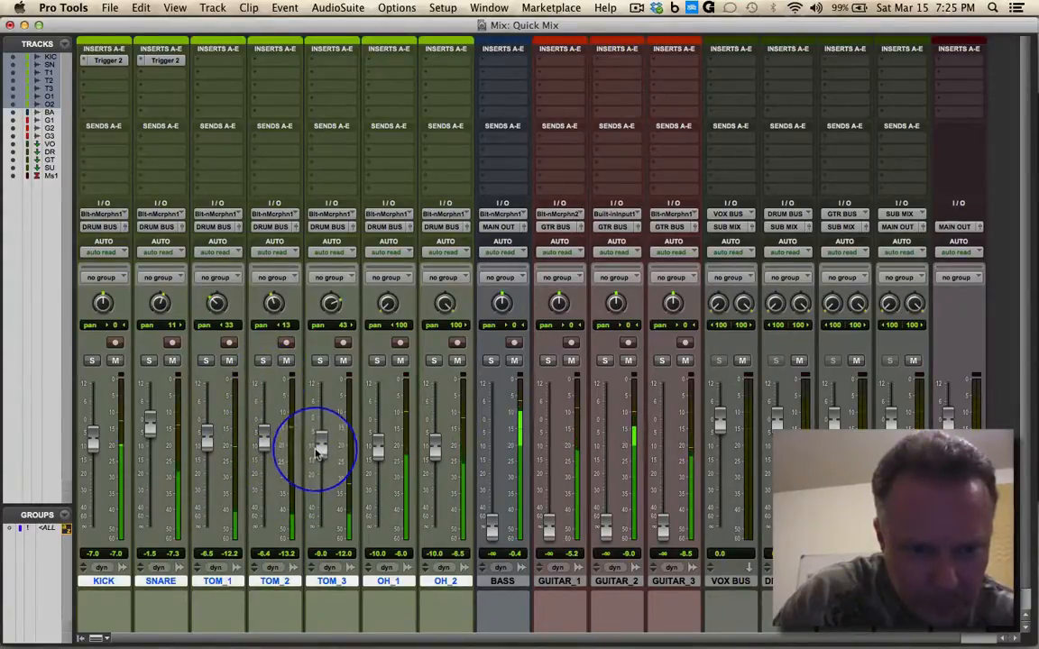
left_click_drag(318, 453, 330, 411)
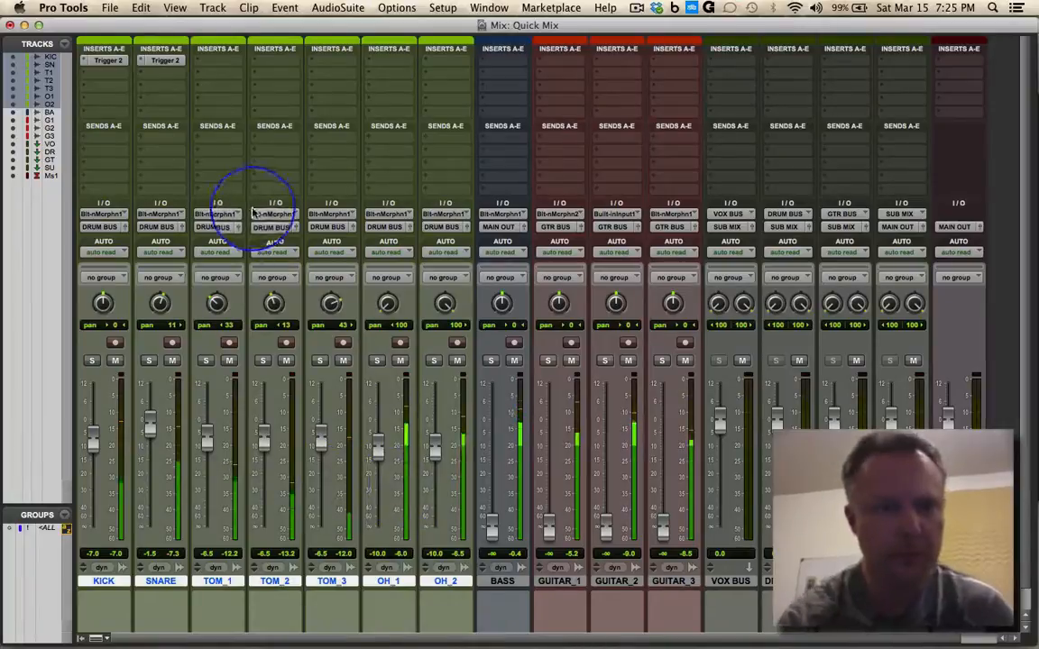
left_click(214, 9)
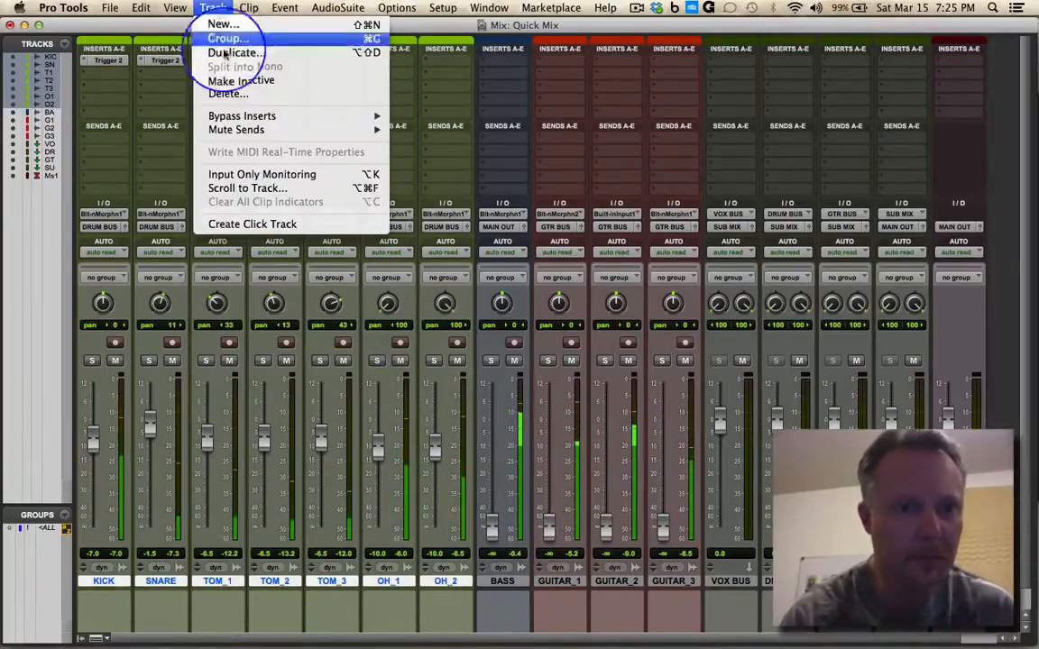
mouse_move(337, 8)
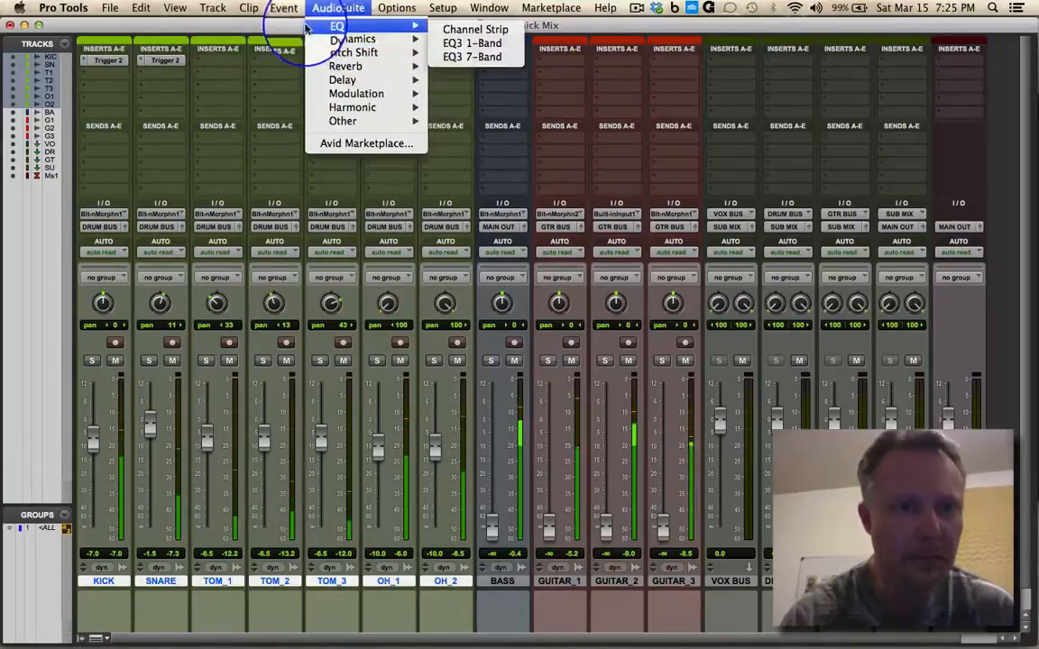
left_click(280, 29)
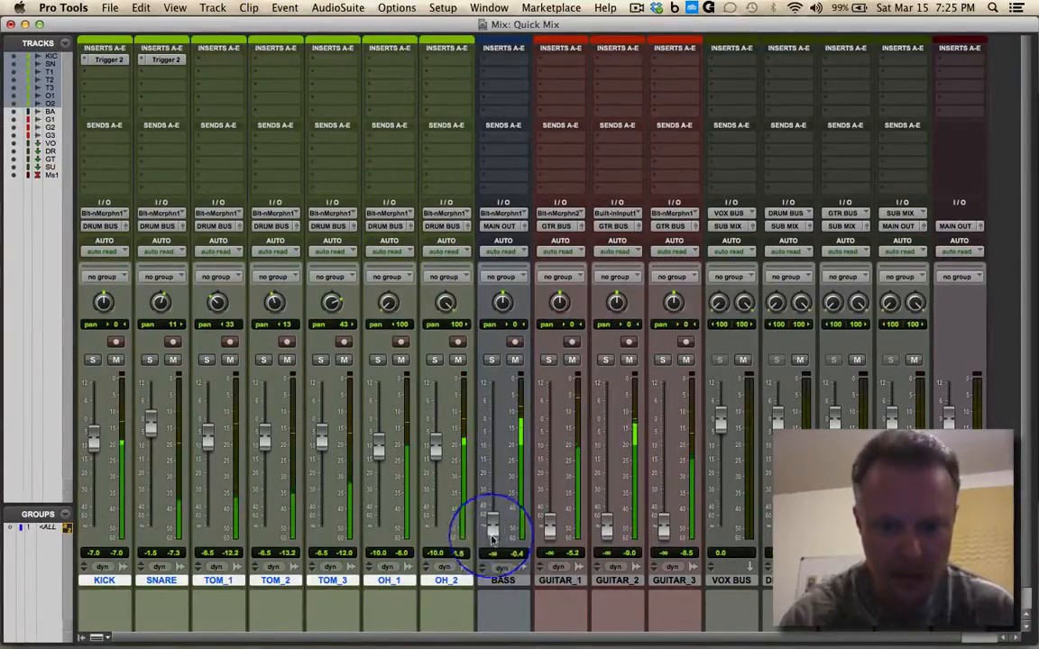
Raise the BASS fader to −7.5 dB
left_click_drag(493, 527, 493, 442)
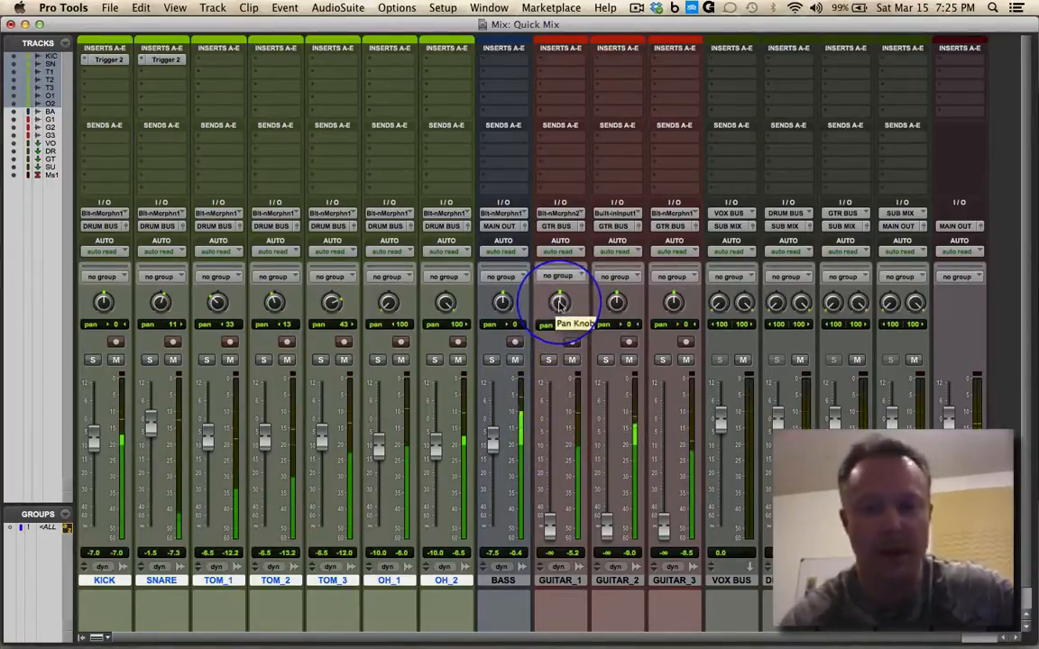
Pan GUITAR_1 100 left and GUITAR_2 100 right, and raise the GUITAR_1, GUITAR_2 and GUITAR_3 faders to −7.8, −13.4 and −7.0 dB
left_click_drag(560, 303, 549, 341)
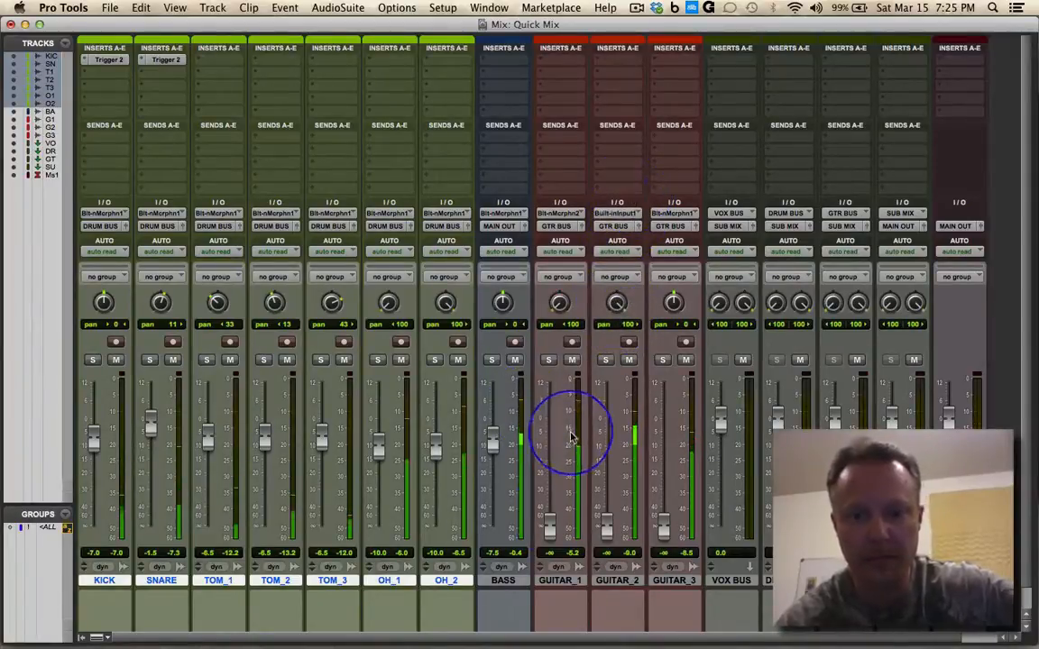
left_click_drag(550, 530, 551, 445)
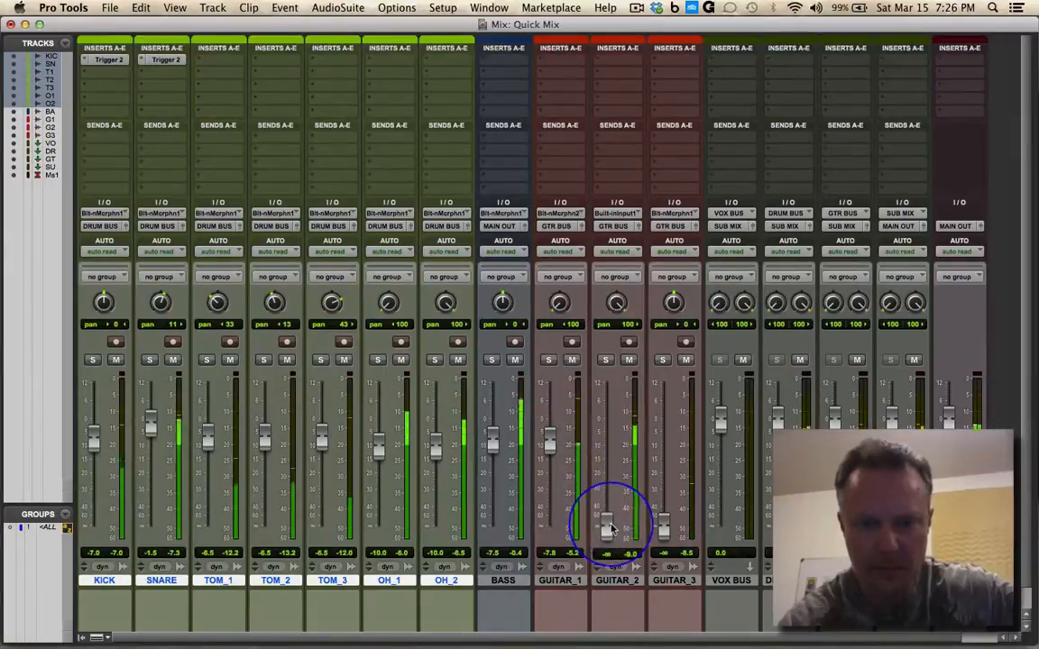
left_click_drag(606, 525, 610, 458)
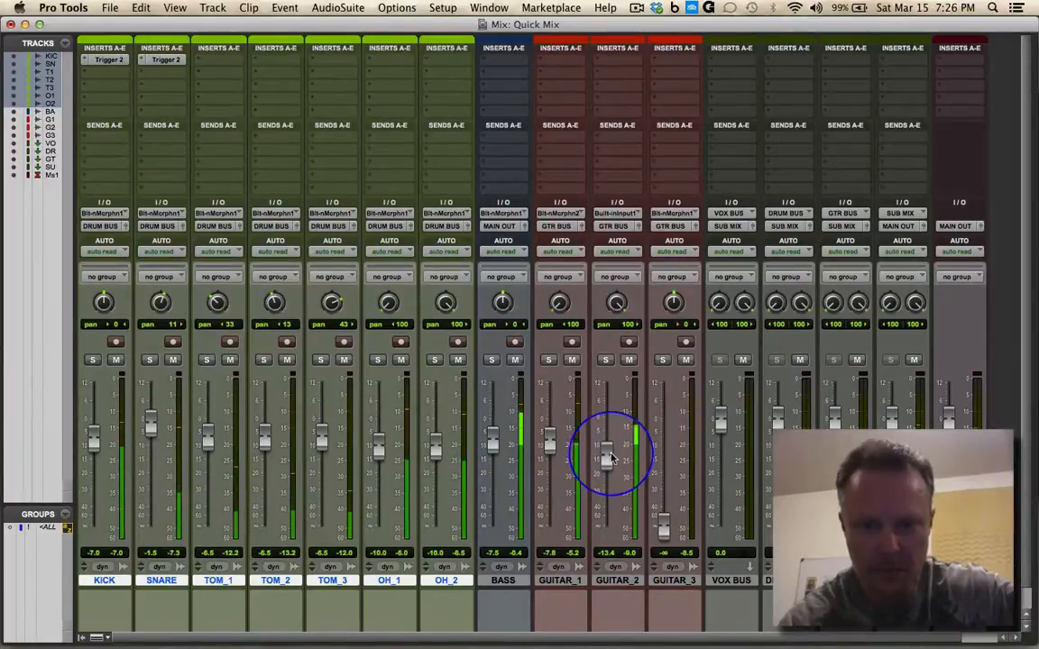
left_click_drag(661, 515, 665, 445)
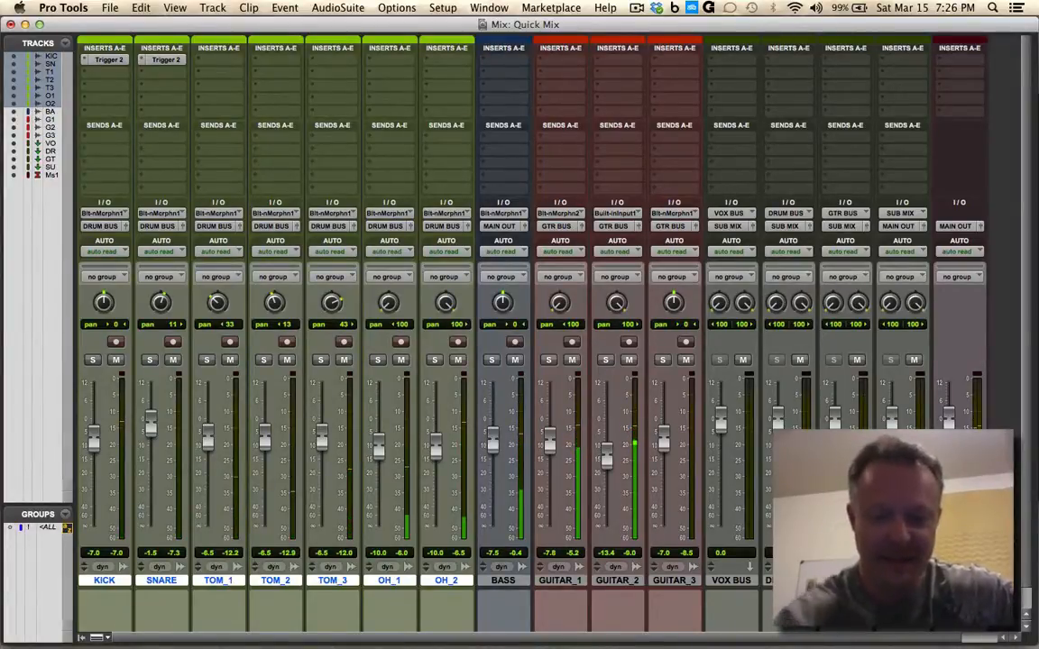
Stop playback in the edit view, restart the song from the session's beginning, and return to the mix view
key("super+equal")
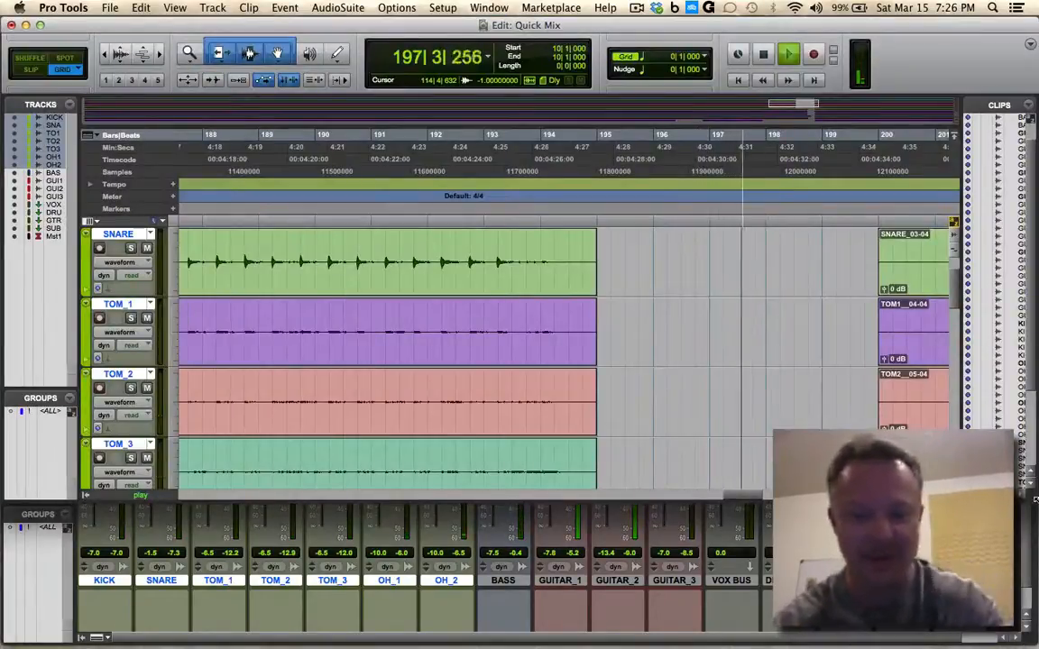
key("space")
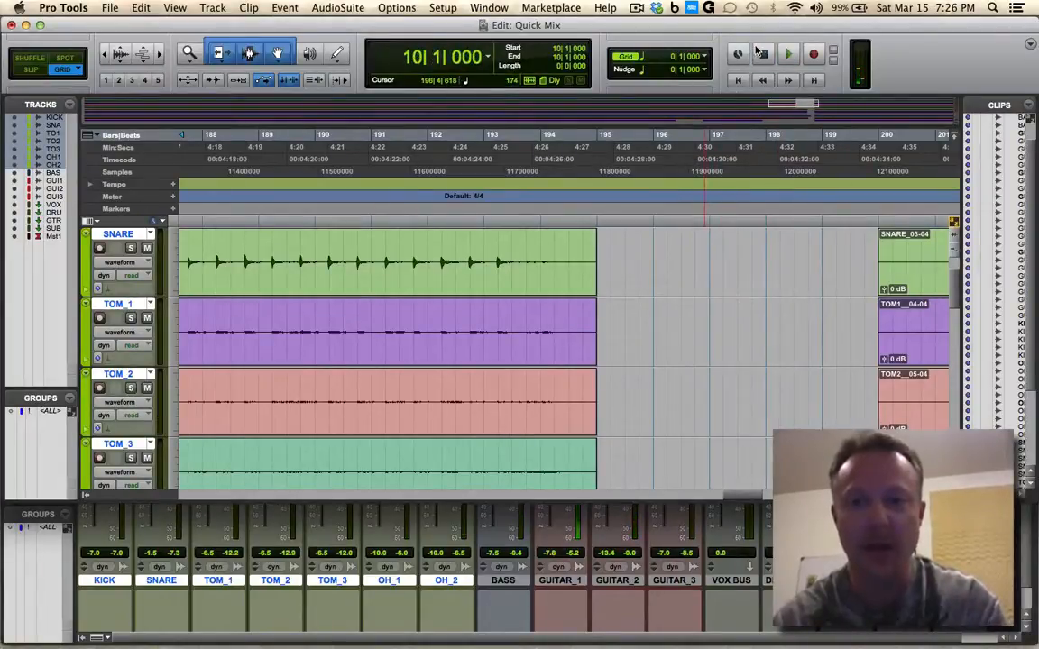
key("Return")
left_click(789, 56)
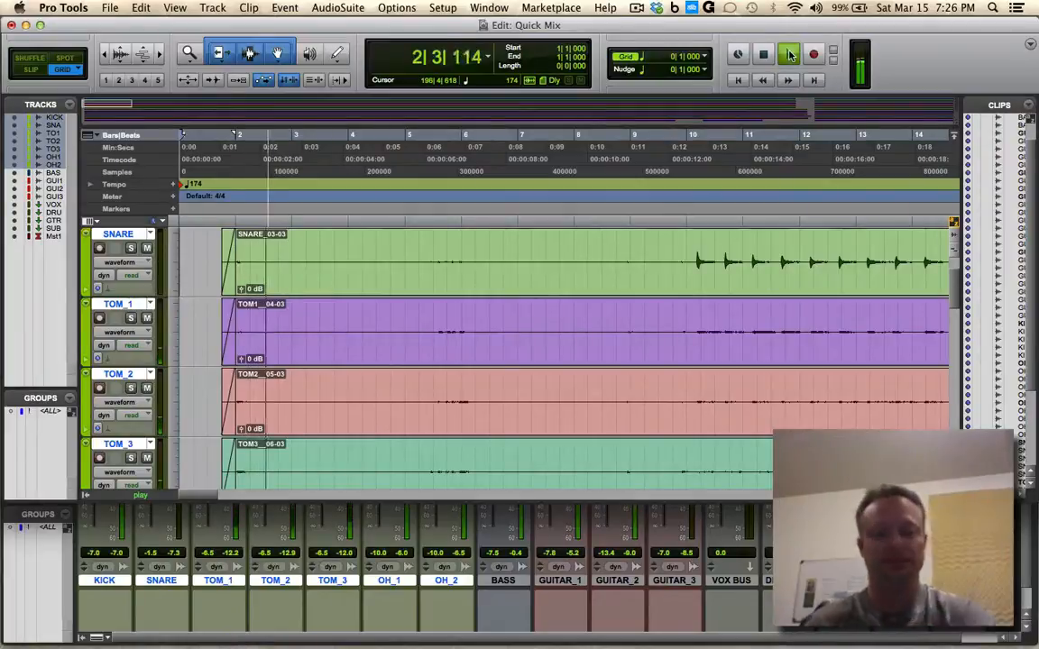
key("super+equal")
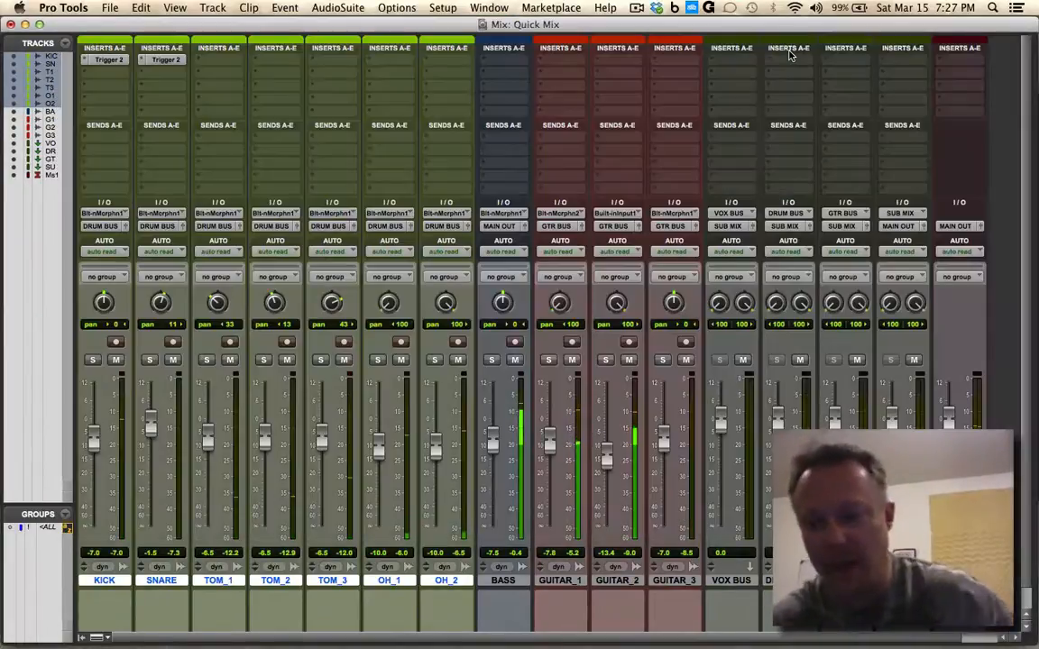